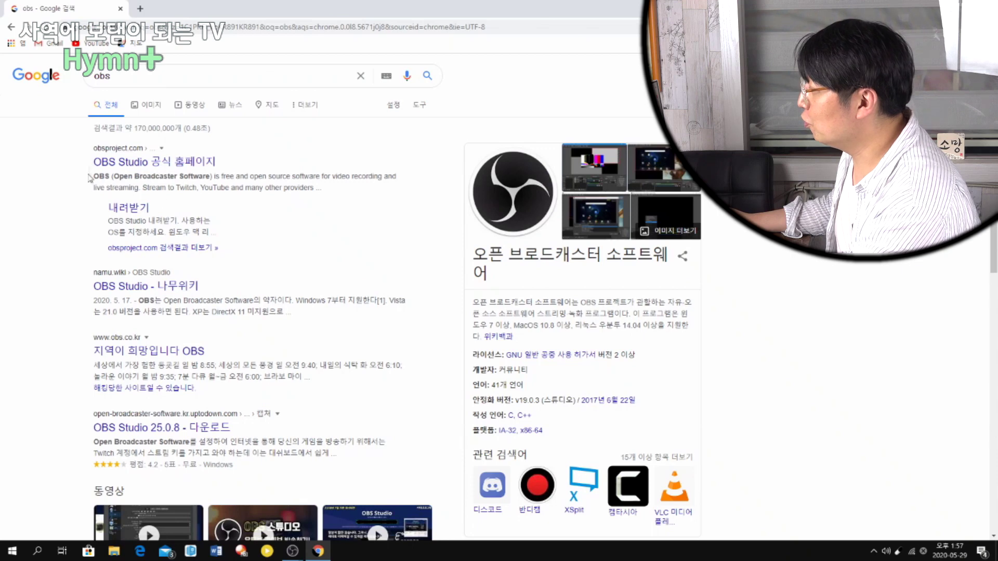
# Open the official OBS Studio website from the search results and download the Windows installer
pyautogui.click(161, 162)
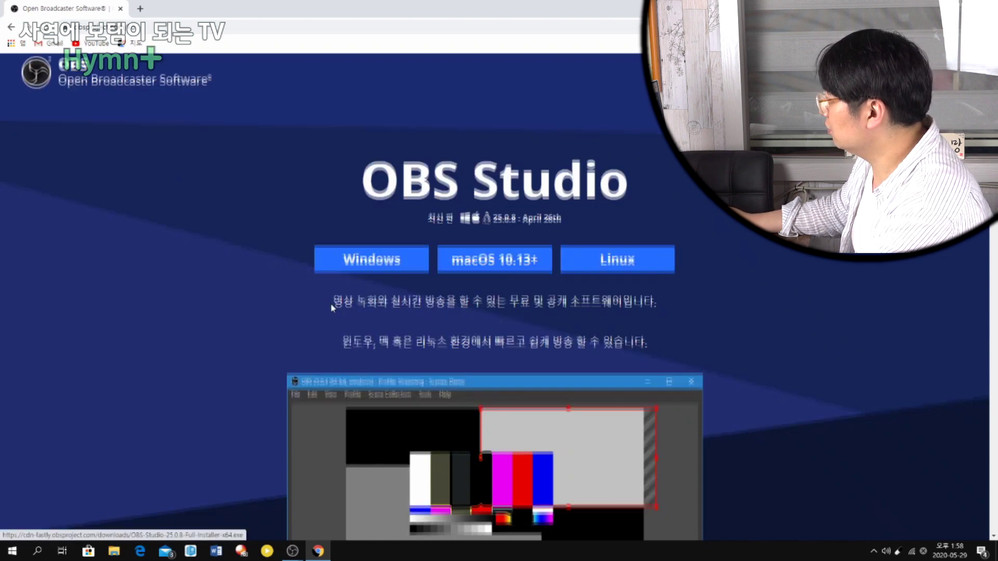
pyautogui.scroll(-2, 334, 309)
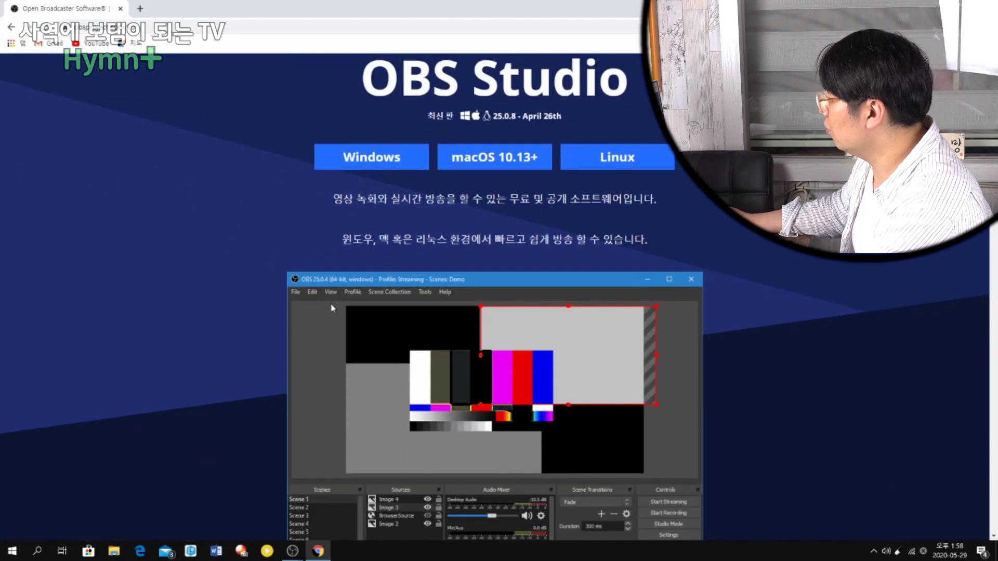
pyautogui.click(359, 165)
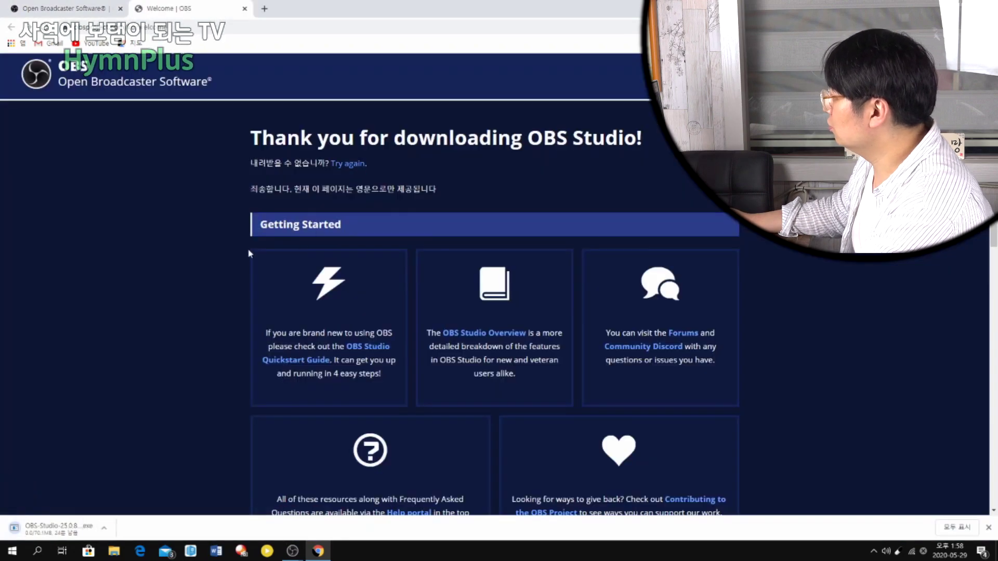
pyautogui.scroll(-1, 123, 483)
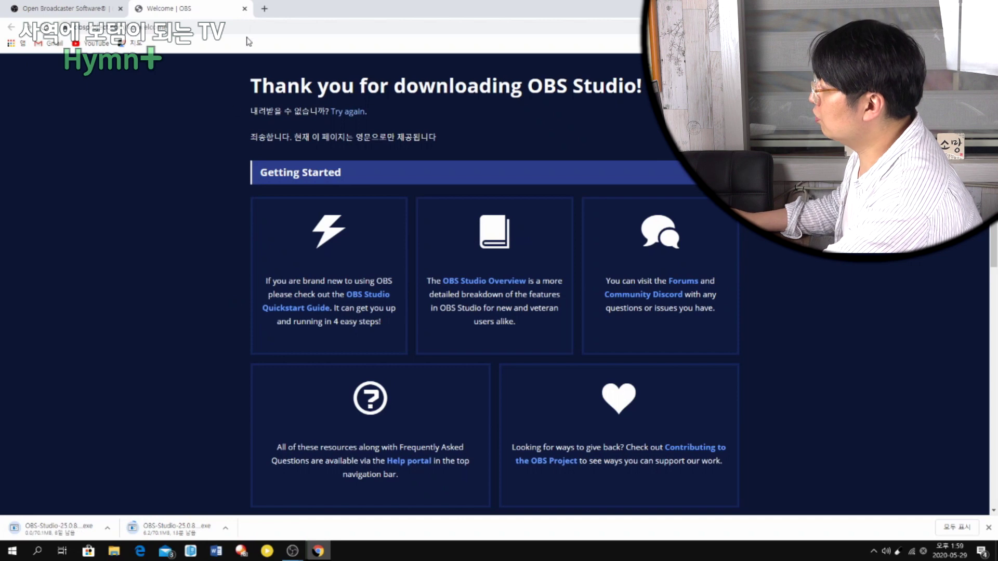
# Close the download welcome page and the OBS site, and exit the browser despite the download in progress
pyautogui.click(245, 9)
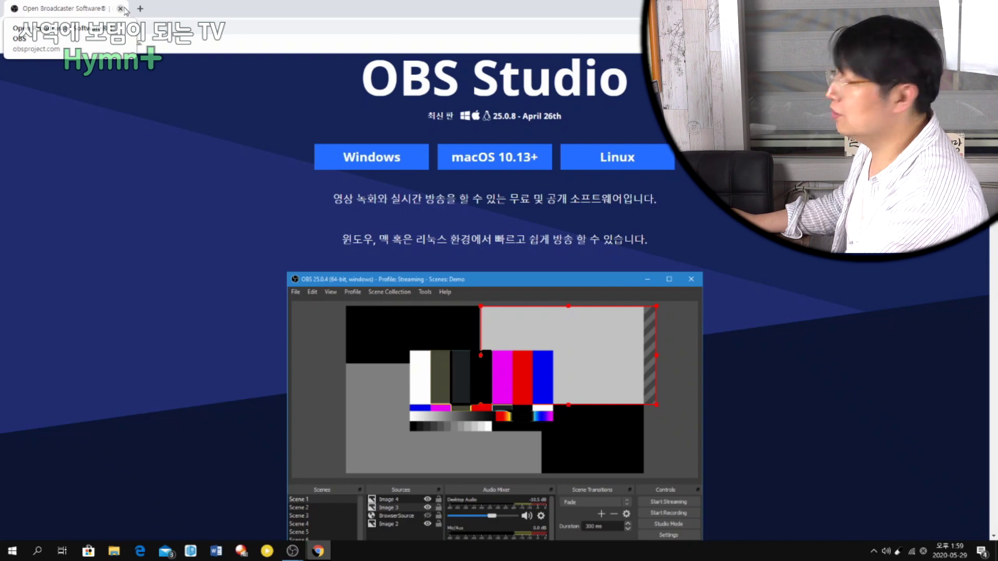
pyautogui.click(124, 9)
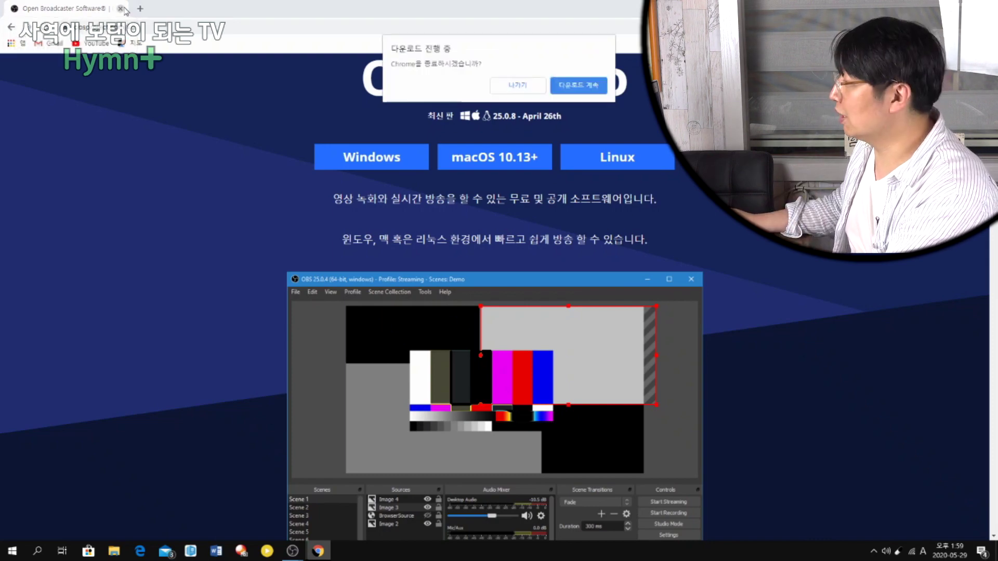
pyautogui.click(516, 94)
# Launch OBS Studio and dismiss its configuration wizard without completing it
pyautogui.doubleClick(516, 96)
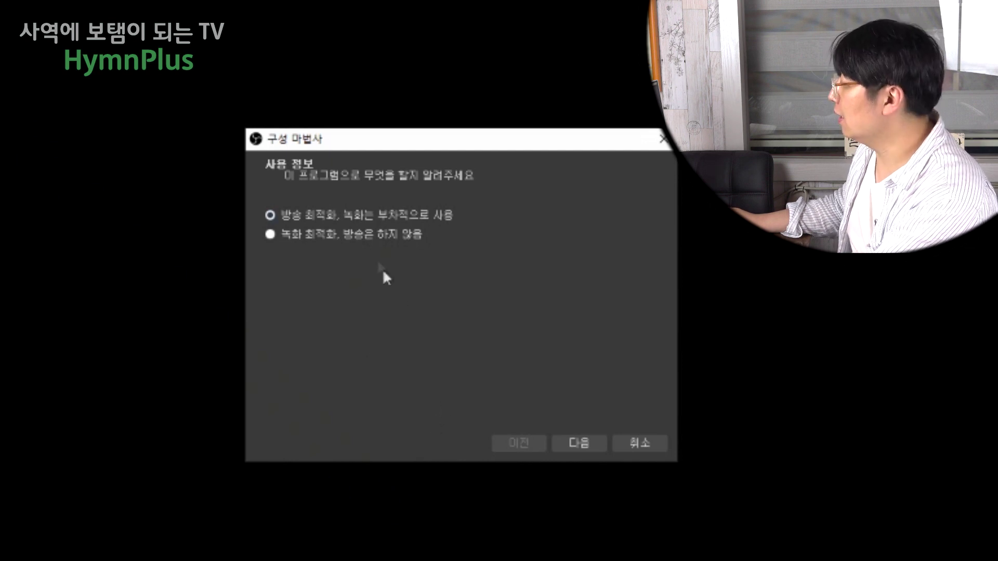
pyautogui.click(665, 144)
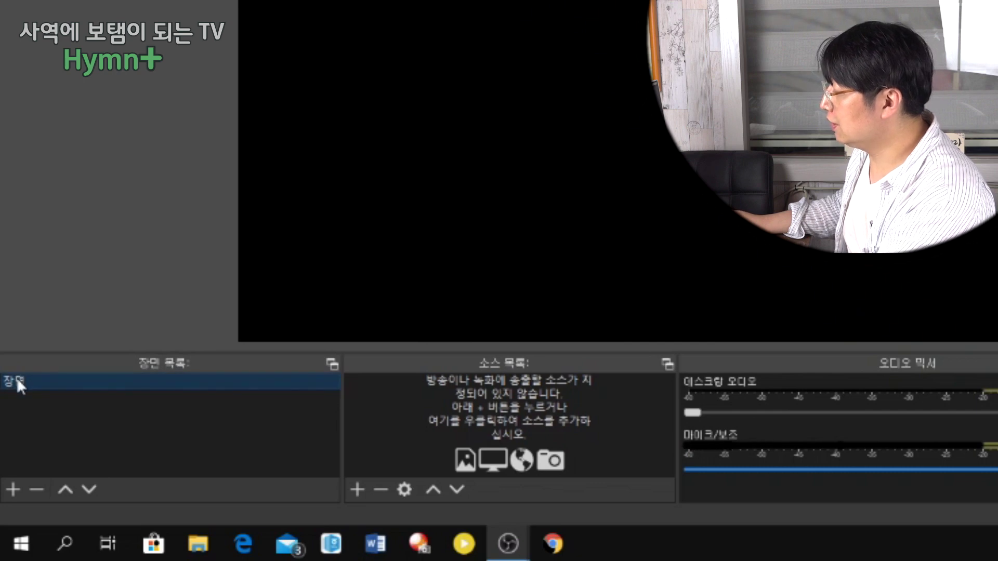
# Add a new Video Capture Device source (비디오 캡쳐 장치) to the scene under its default name
pyautogui.click(451, 378)
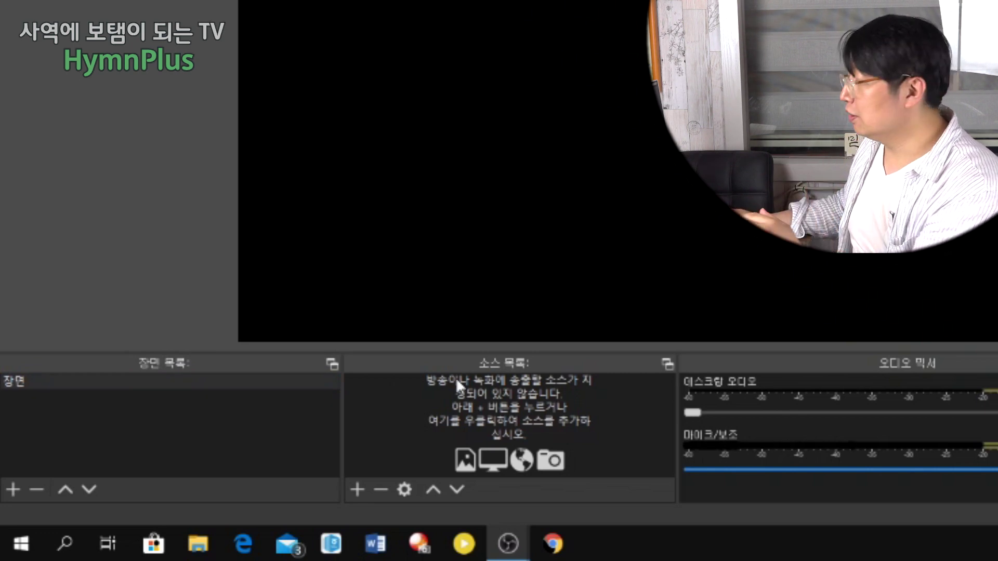
pyautogui.click(356, 496)
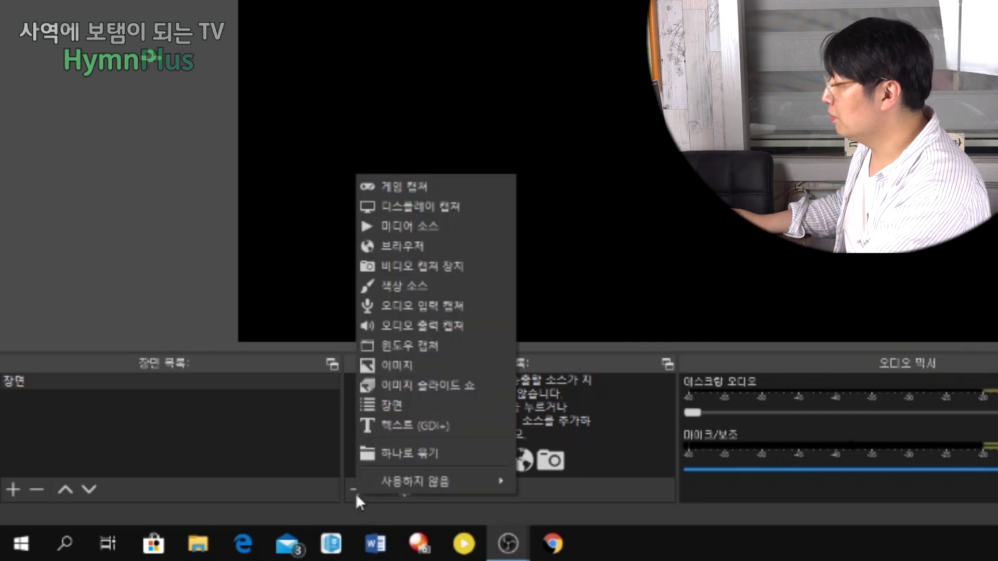
pyautogui.click(428, 270)
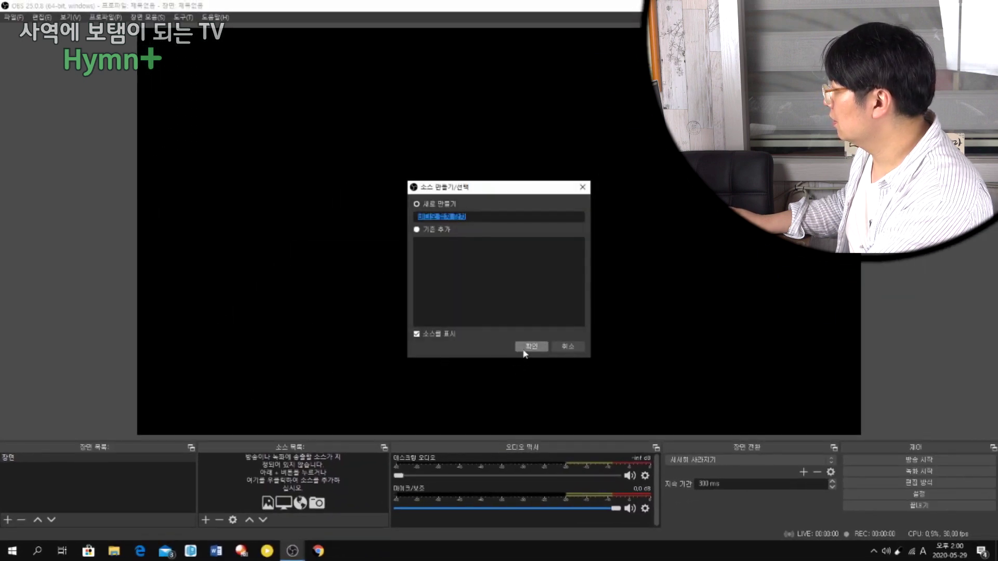
pyautogui.click(524, 349)
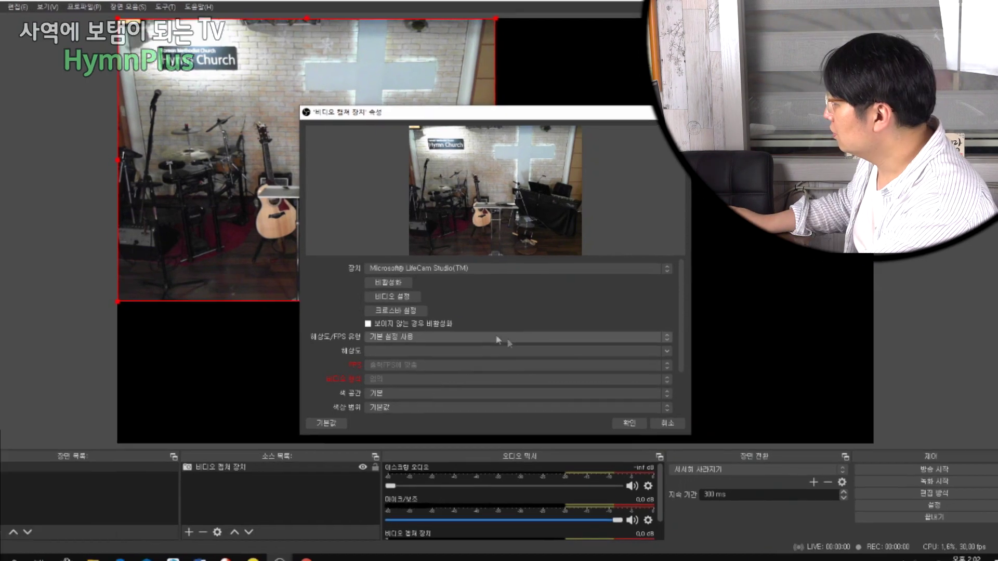
# Set the webcam source's resolution/FPS type to custom (사용자 정의) with a 1280x720 resolution, and accept the properties
pyautogui.scroll(-3, 534, 348)
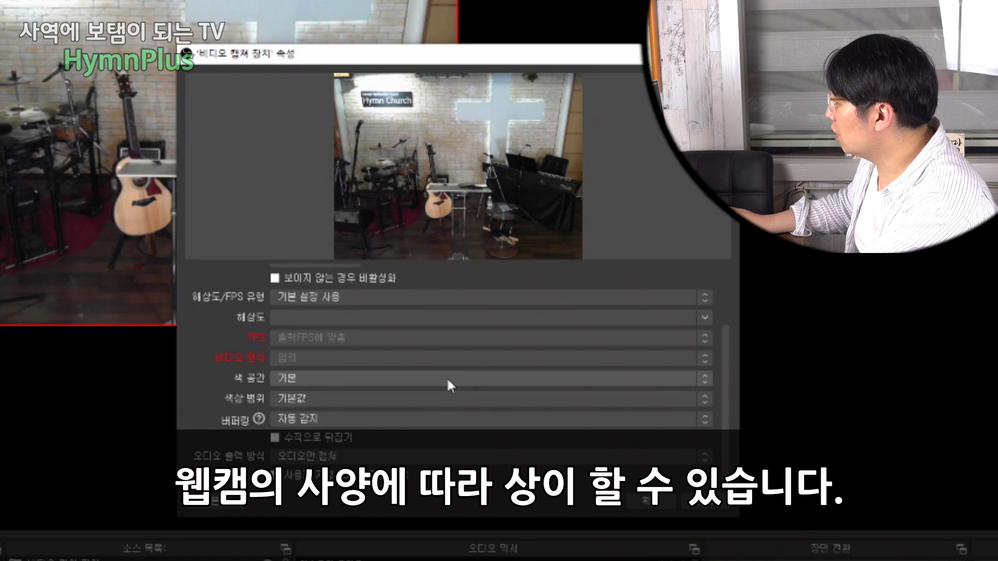
pyautogui.scroll(2, 332, 406)
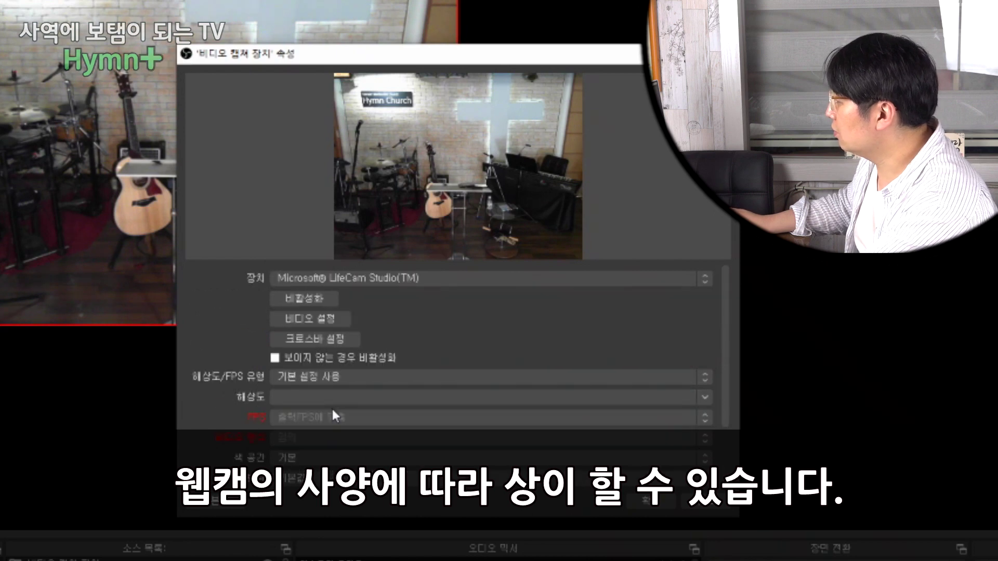
pyautogui.click(338, 375)
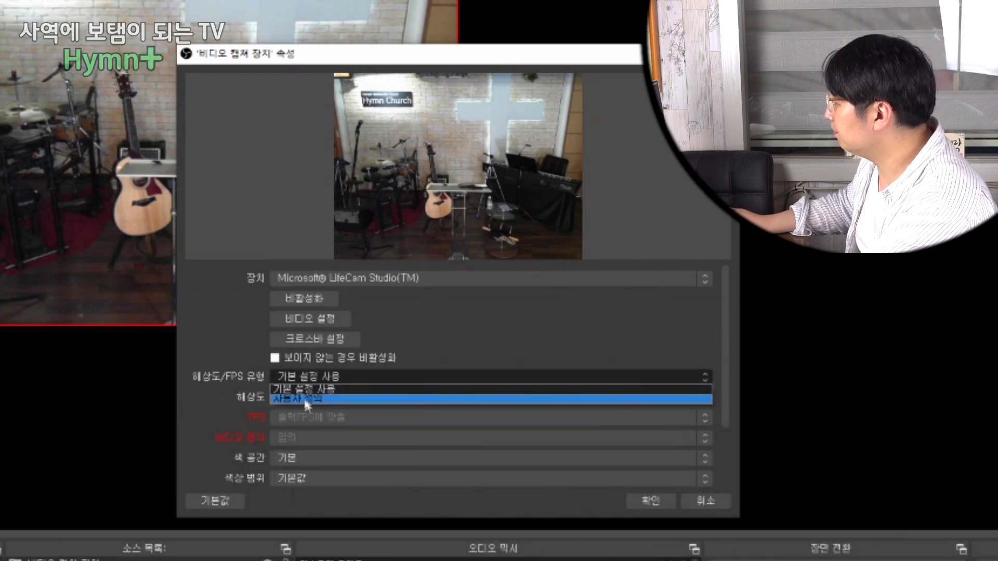
pyautogui.click(304, 399)
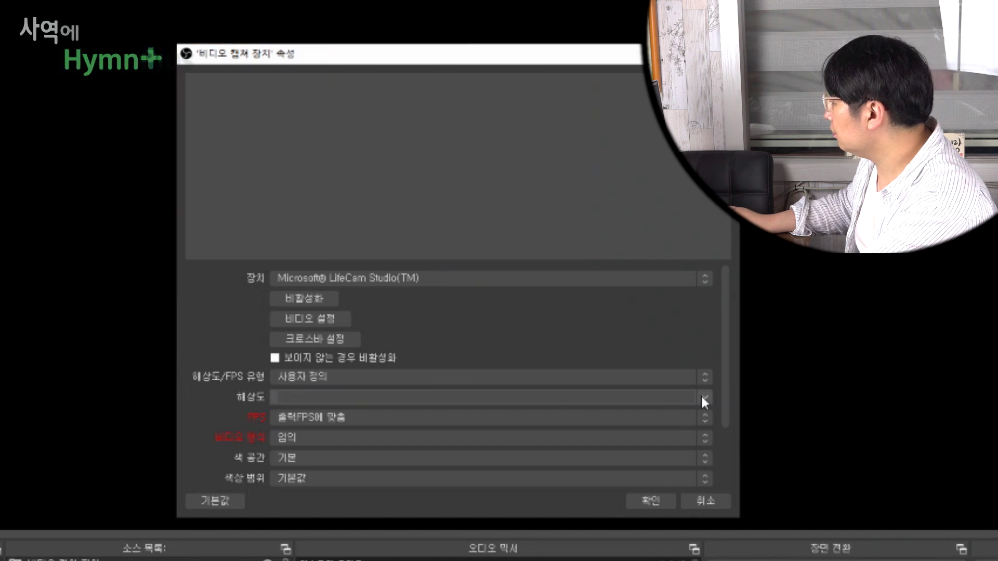
pyautogui.click(704, 397)
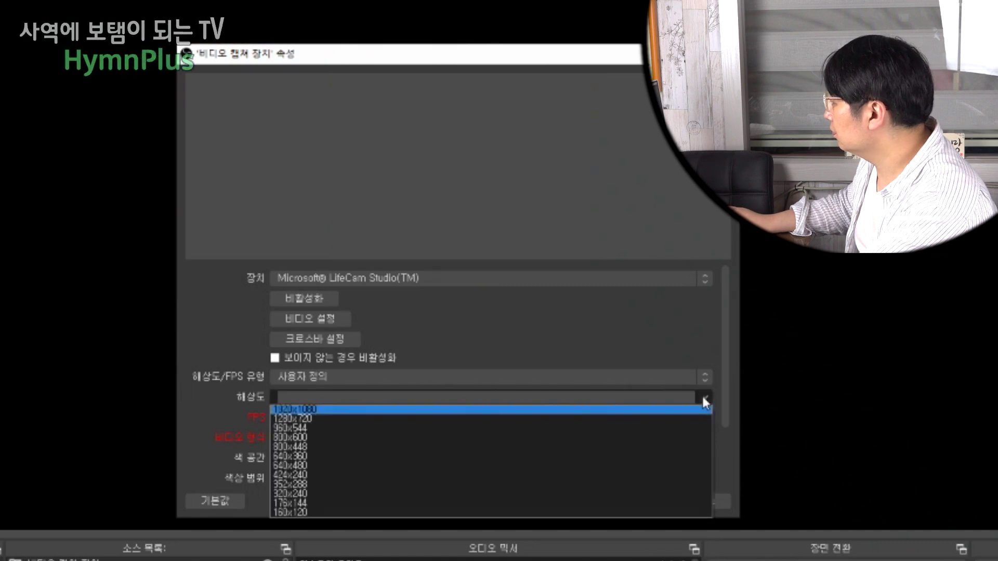
pyautogui.click(326, 418)
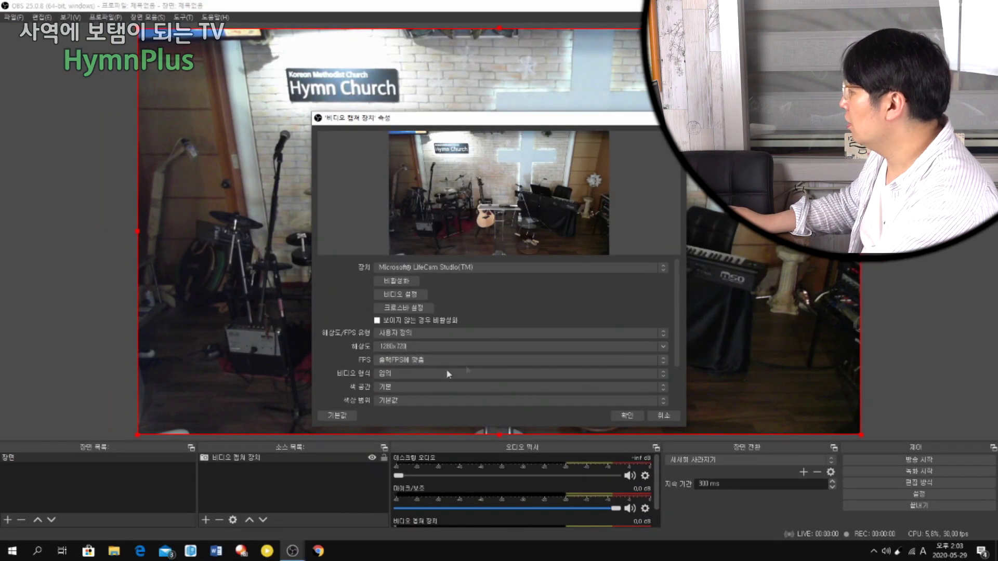
pyautogui.scroll(-2, 507, 373)
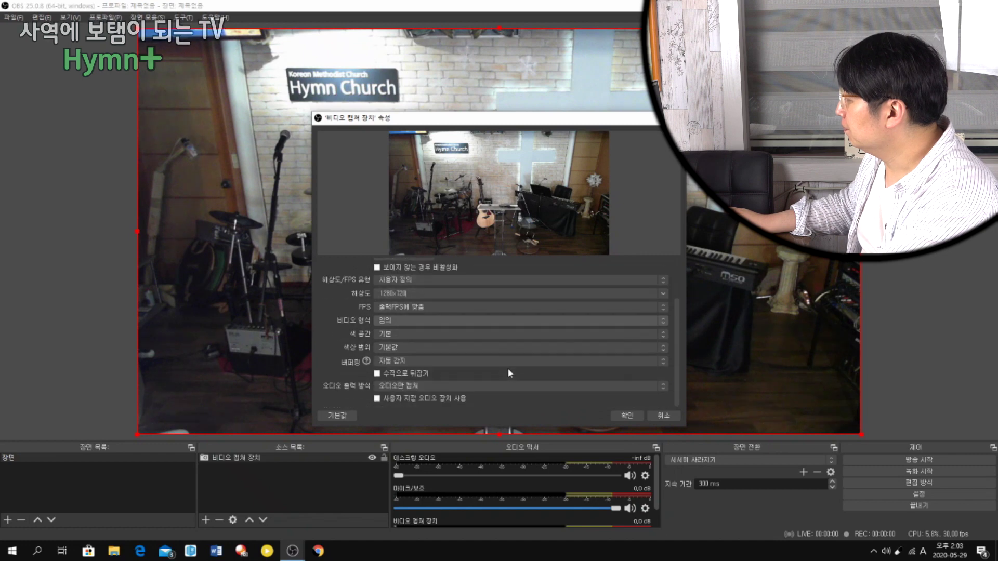
pyautogui.click(626, 416)
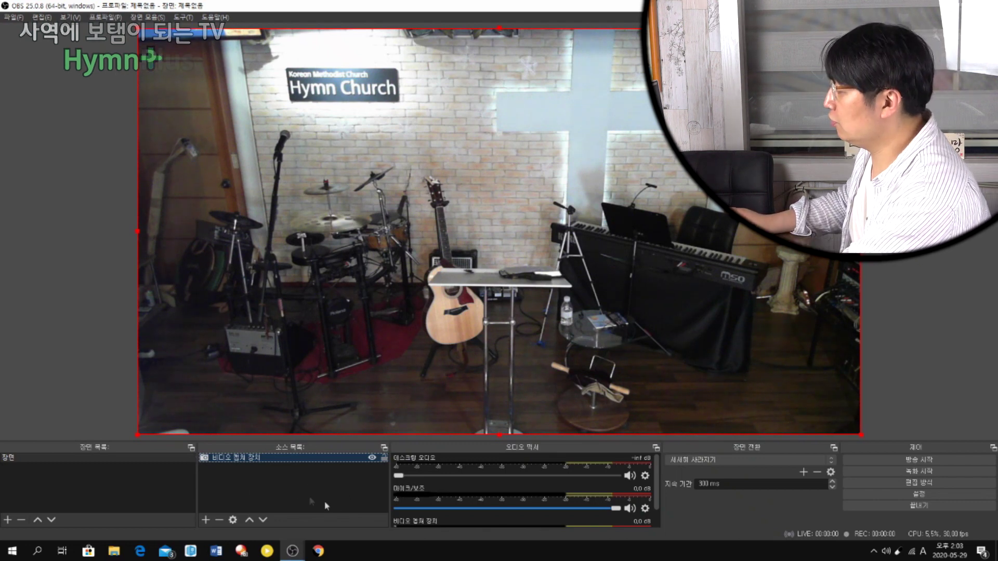
# Shrink the webcam image in the preview towards its upper-left corner, and fit it back to the full canvas
pyautogui.click(862, 439)
pyautogui.moveTo(861, 438); pyautogui.dragTo(556, 305)
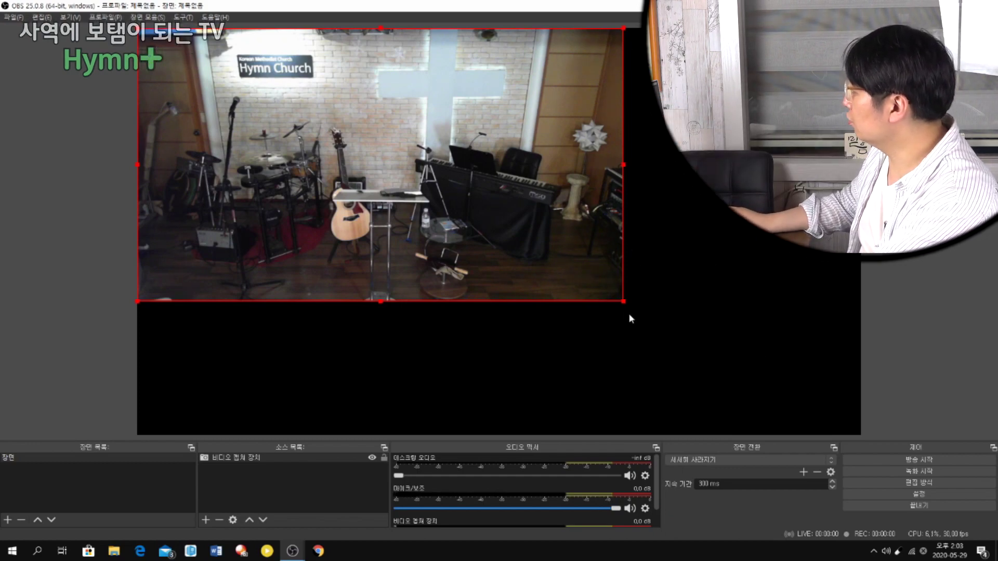
pyautogui.hotkey('ctrl', 'f')
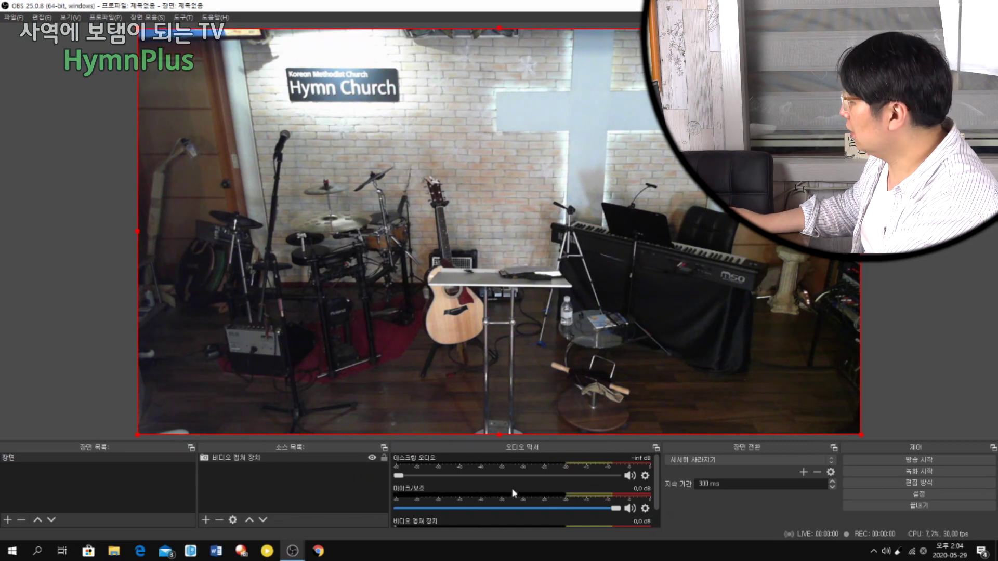
pyautogui.scroll(-2, 513, 494)
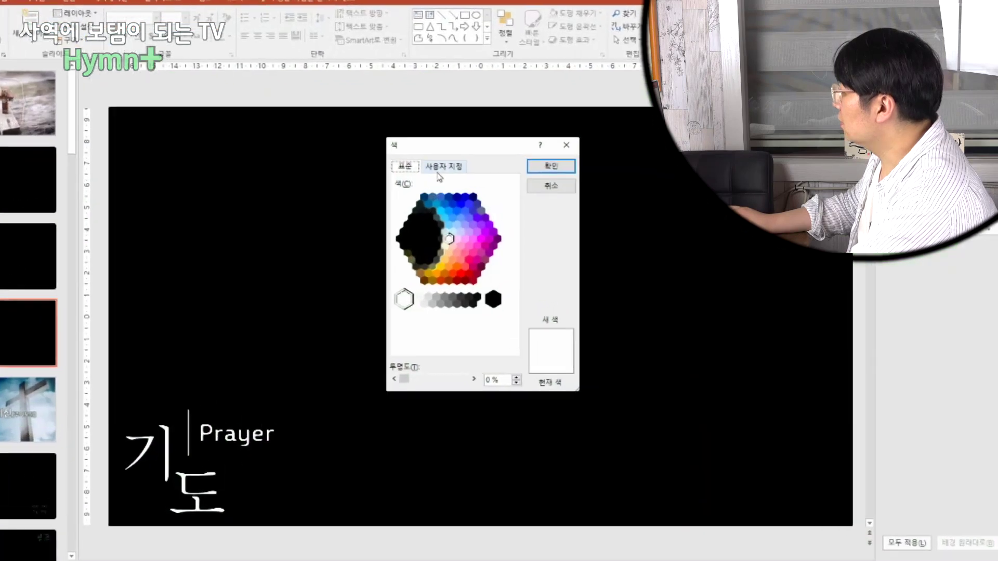
# In PowerPoint, give the prayer slide's background a custom RGB colour with red 0, green 255 and blue 0
pyautogui.click(439, 165)
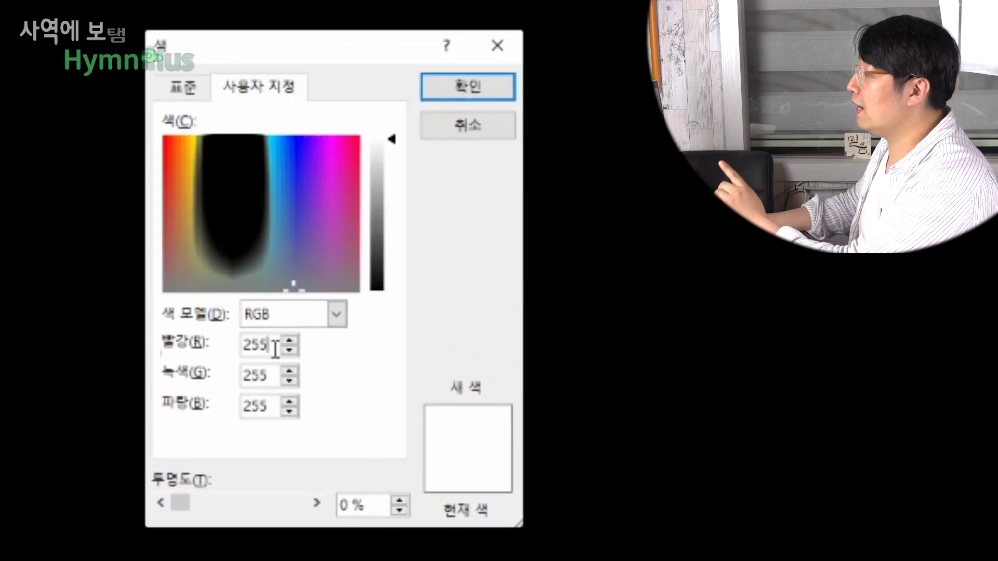
pyautogui.doubleClick(272, 345)
pyautogui.write('0')
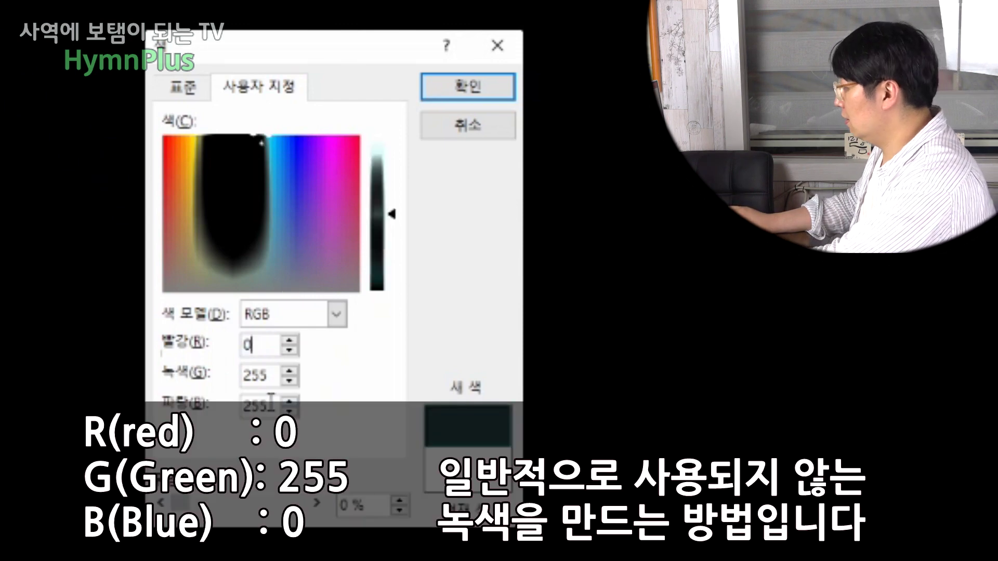
pyautogui.write('0')
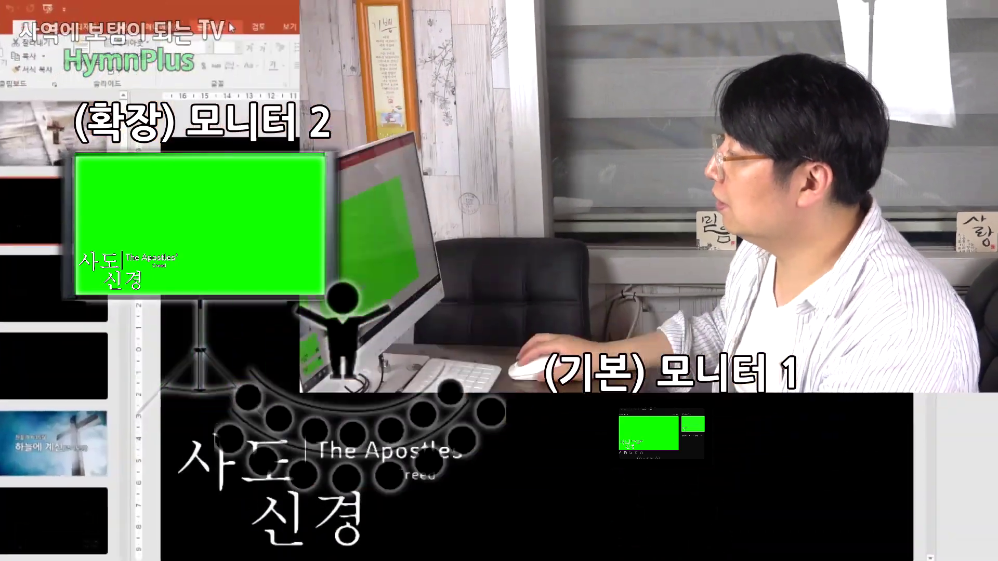
# Choose the monitor used to present the slide show in the presentation's slide show settings
pyautogui.click(231, 27)
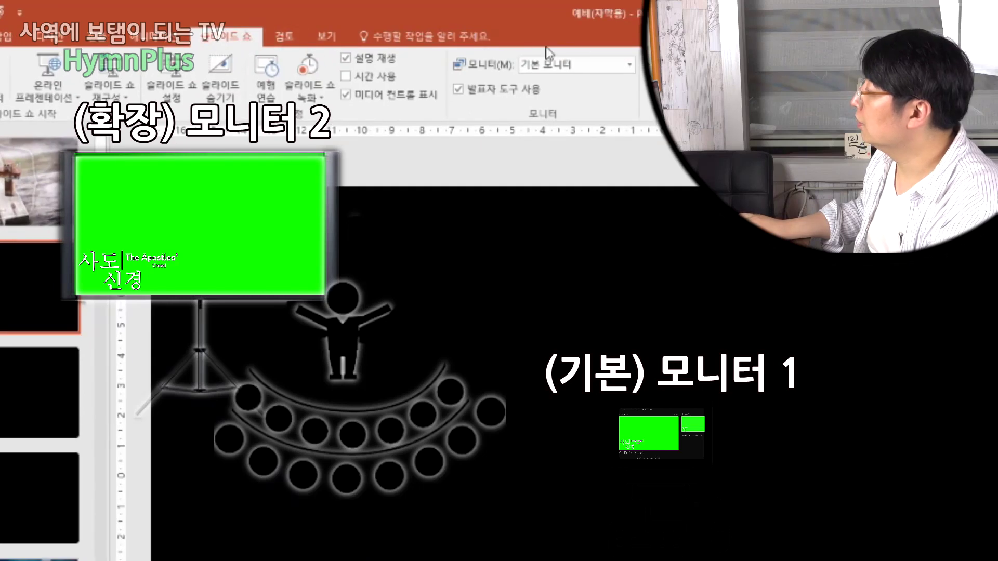
pyautogui.click(561, 67)
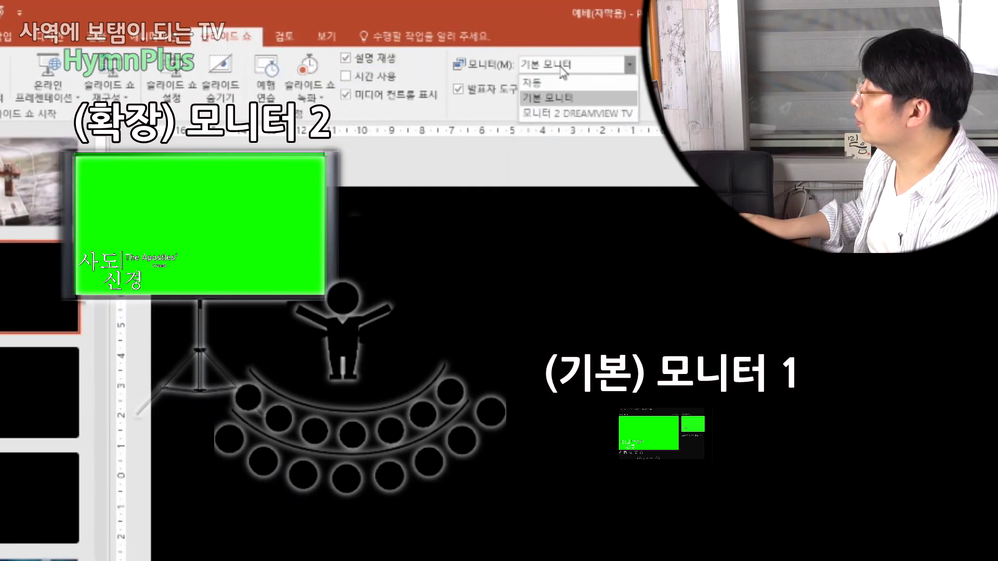
pyautogui.click(568, 104)
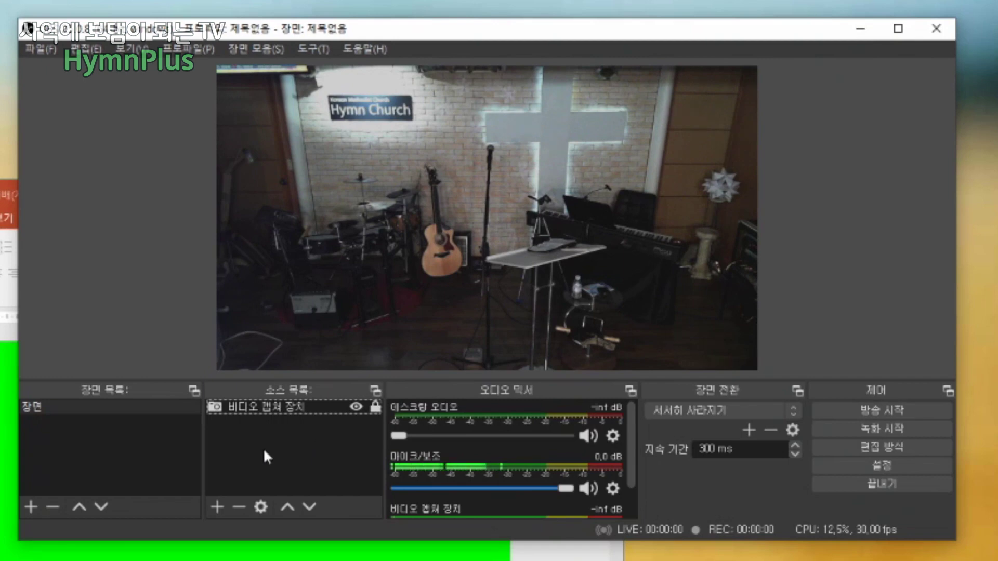
# In OBS, add a new Display Capture source (디스플레이 캡쳐) that captures Display 1: 1920x1080 @ 0,0
pyautogui.click(218, 505)
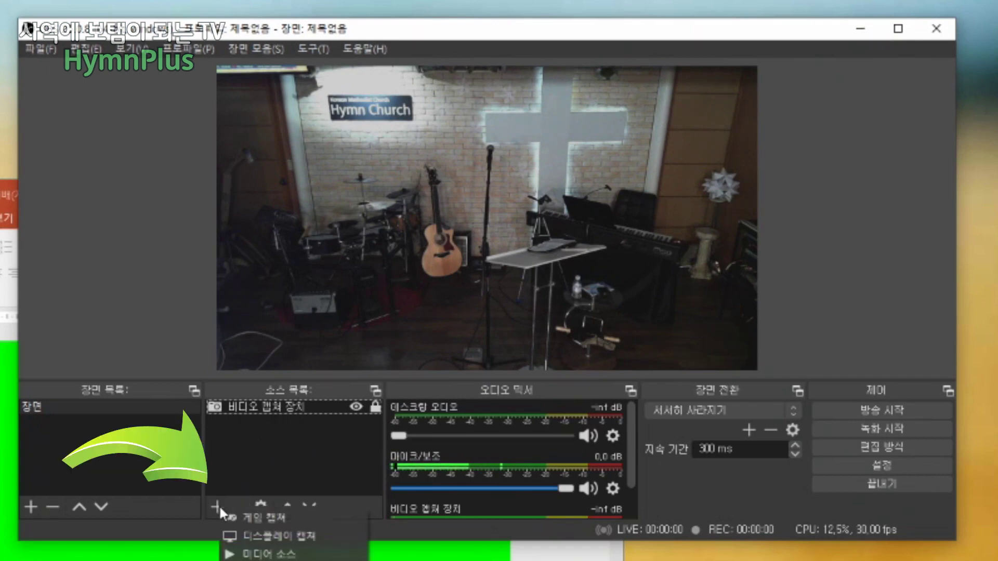
pyautogui.click(240, 536)
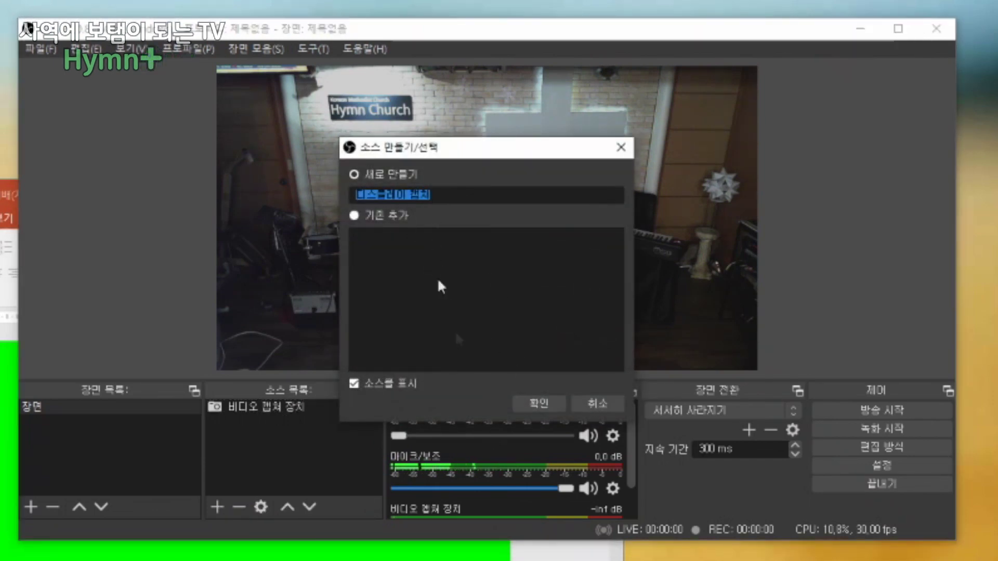
pyautogui.click(535, 407)
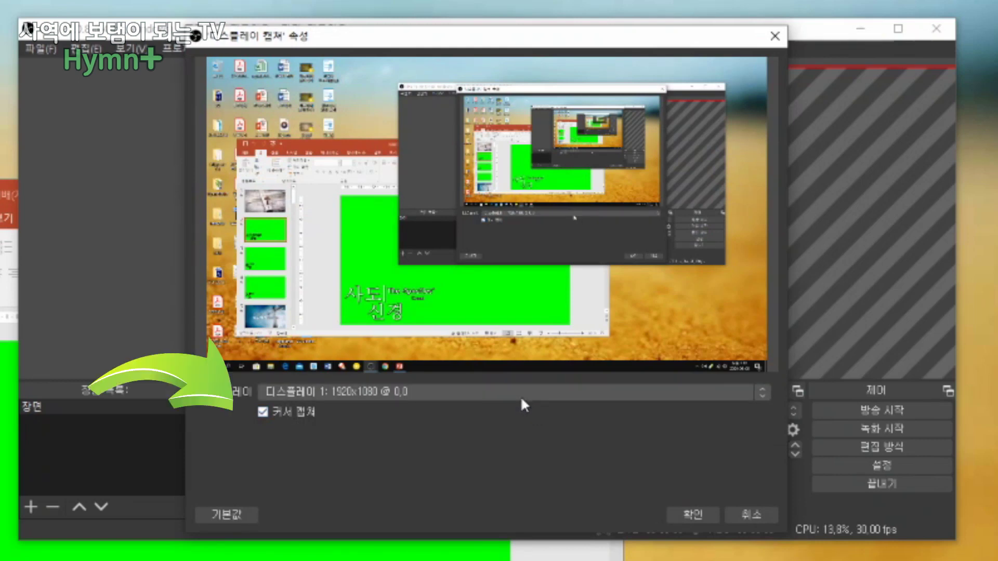
pyautogui.click(506, 398)
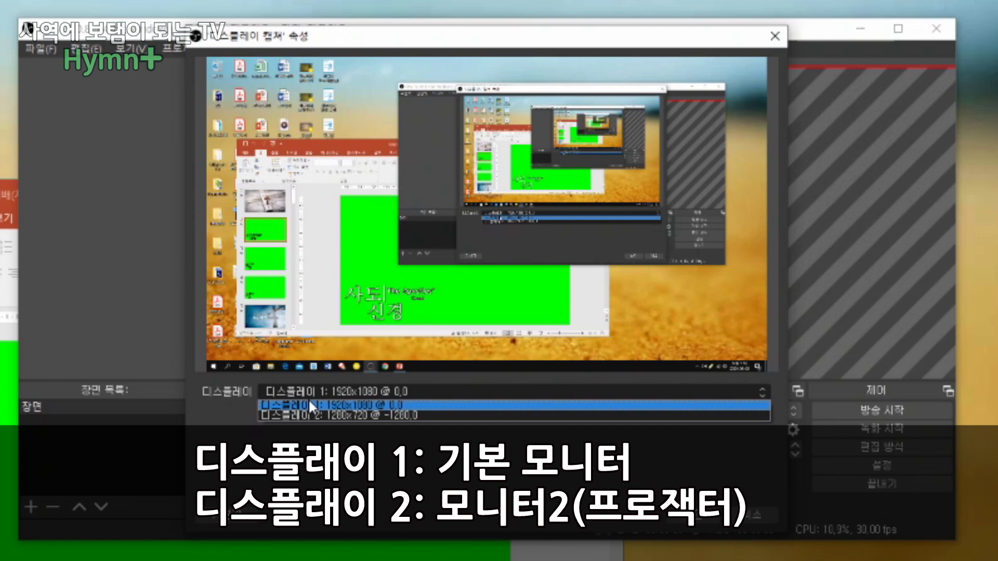
pyautogui.click(310, 405)
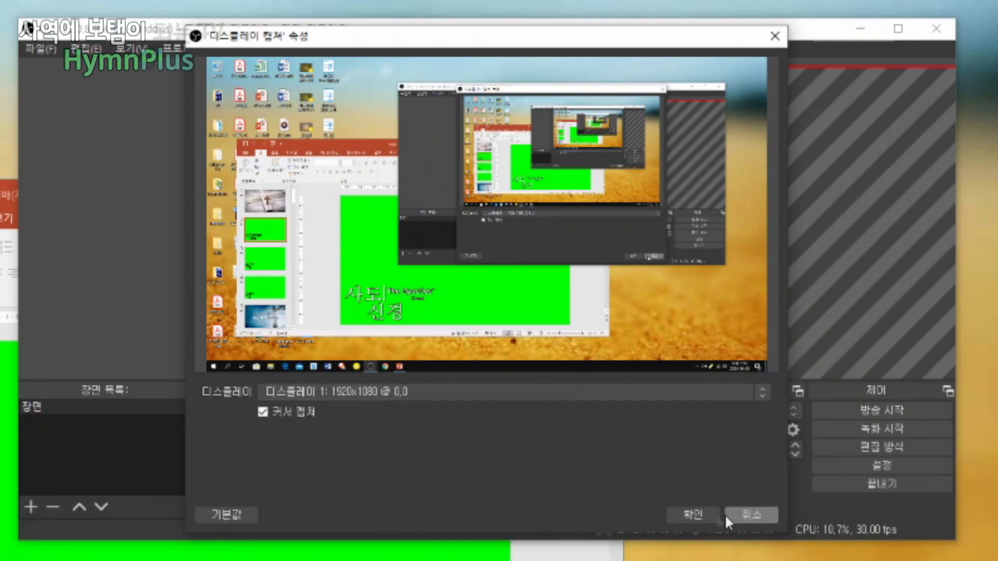
pyautogui.click(694, 514)
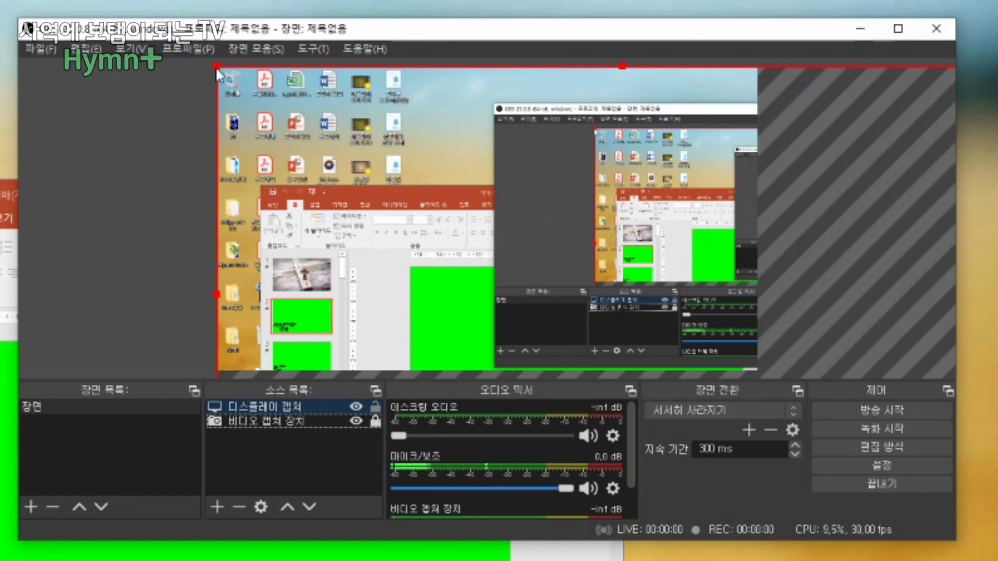
# Scale the display capture in the preview so that it fills the whole canvas exactly, and deselect it
pyautogui.moveTo(217, 67); pyautogui.dragTo(419, 181)
pyautogui.moveTo(540, 285); pyautogui.dragTo(339, 169)
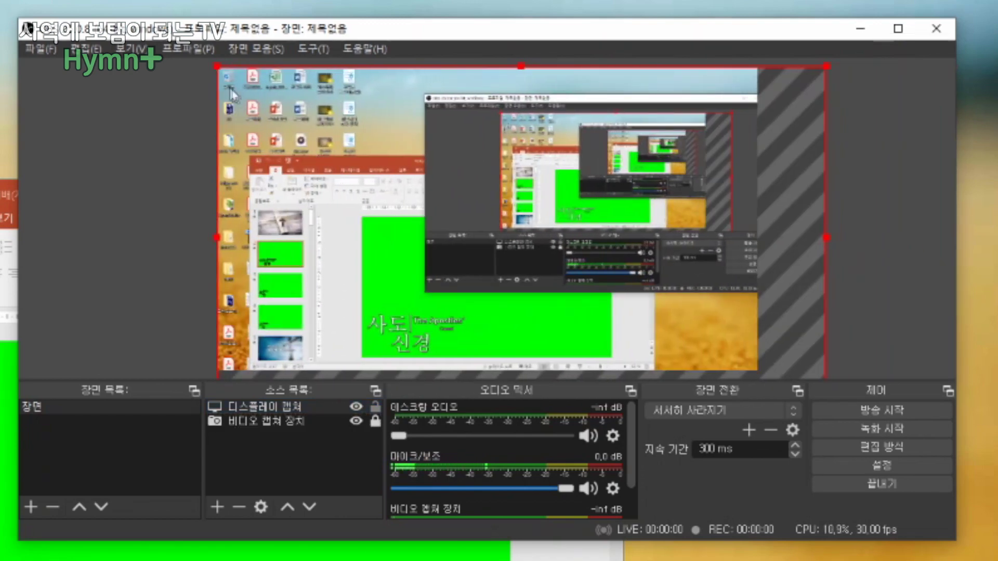
pyautogui.moveTo(217, 68)
pyautogui.mouseDown()
pyautogui.moveTo(401, 167)
pyautogui.moveTo(260, 77)
pyautogui.moveTo(227, 76)
pyautogui.mouseUp()
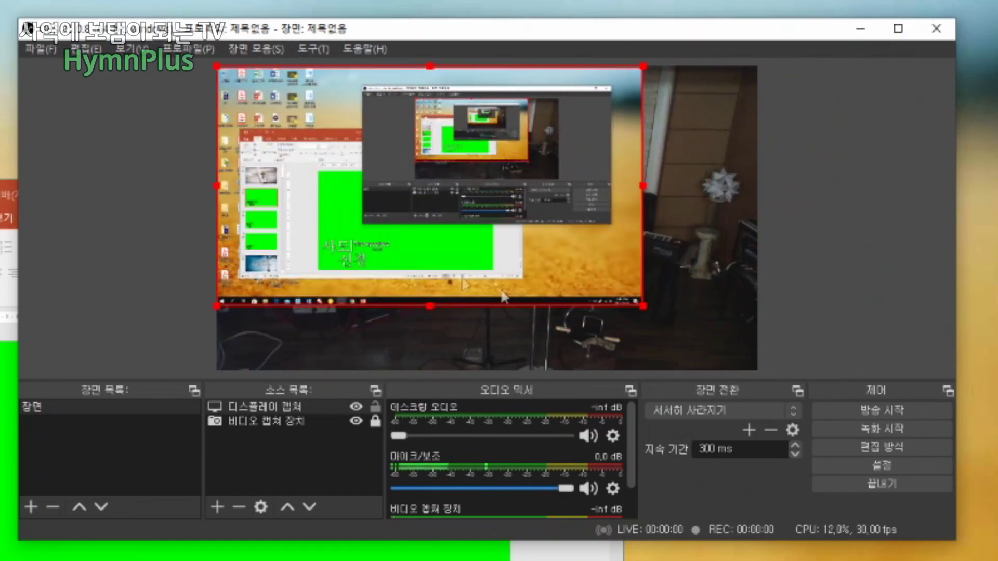
pyautogui.moveTo(644, 306); pyautogui.dragTo(756, 370)
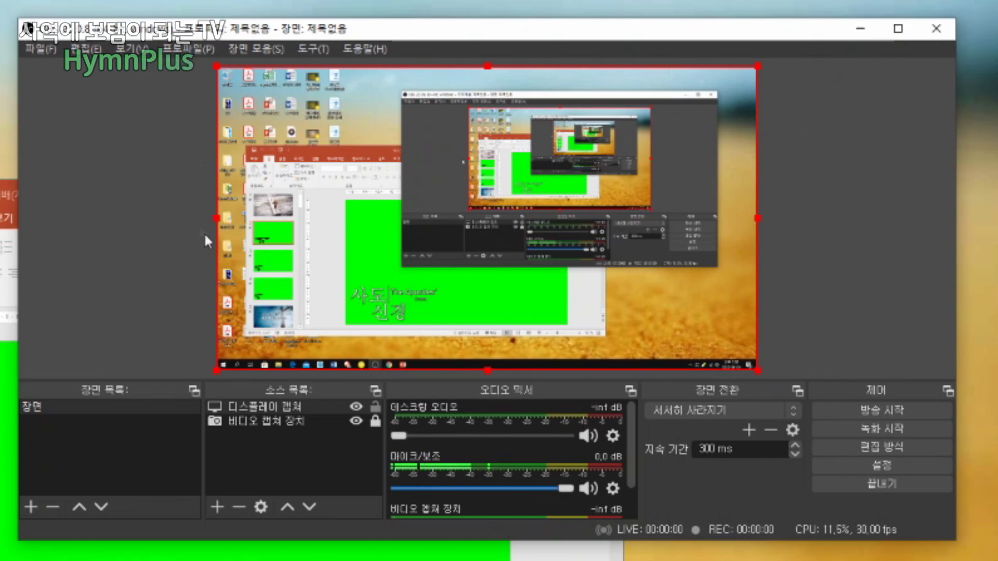
pyautogui.click(856, 275)
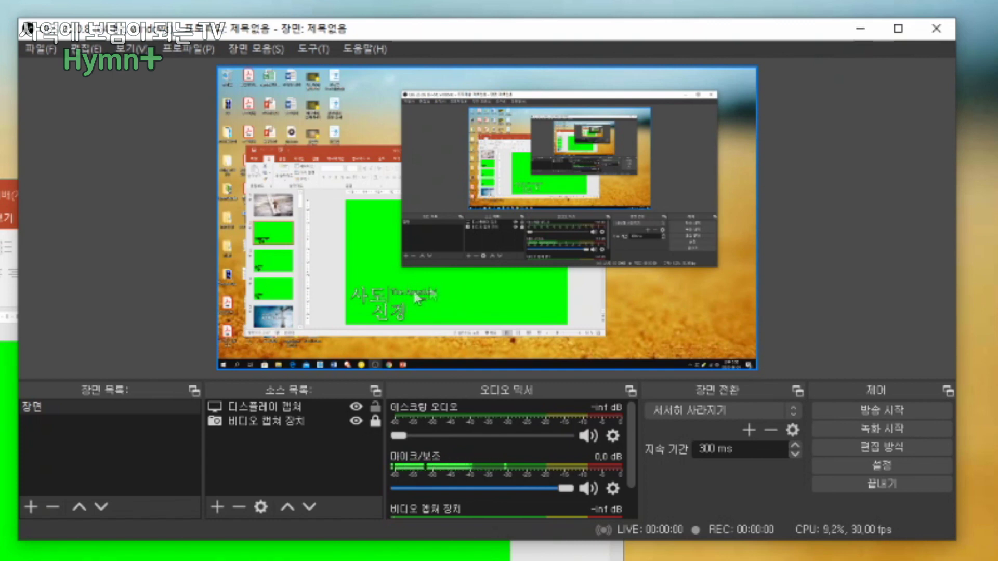
# Move the video capture device (비디오 캡쳐 장치) above the display capture in the source order, and put the display capture back on top
pyautogui.click(260, 407)
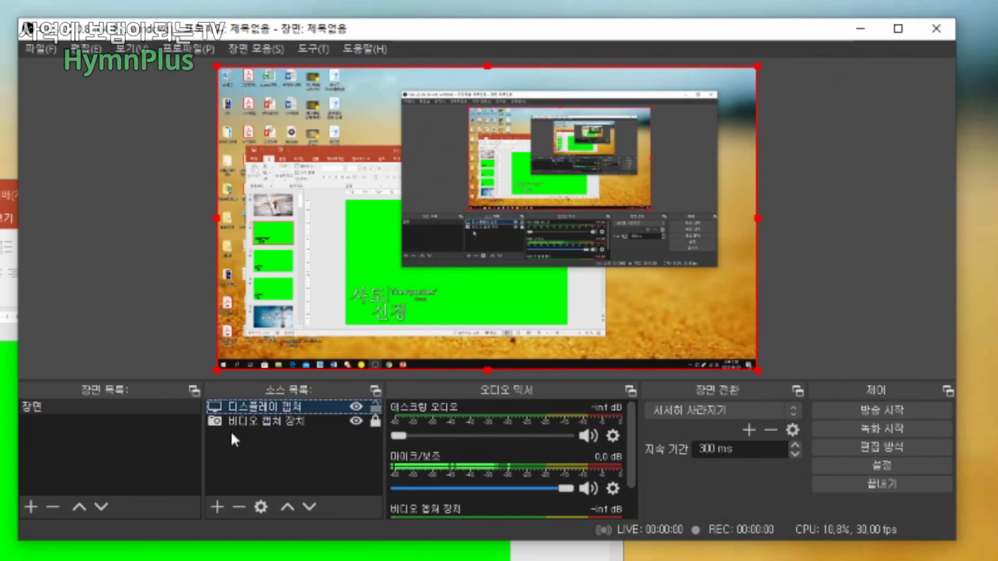
pyautogui.click(239, 422)
pyautogui.click(239, 407)
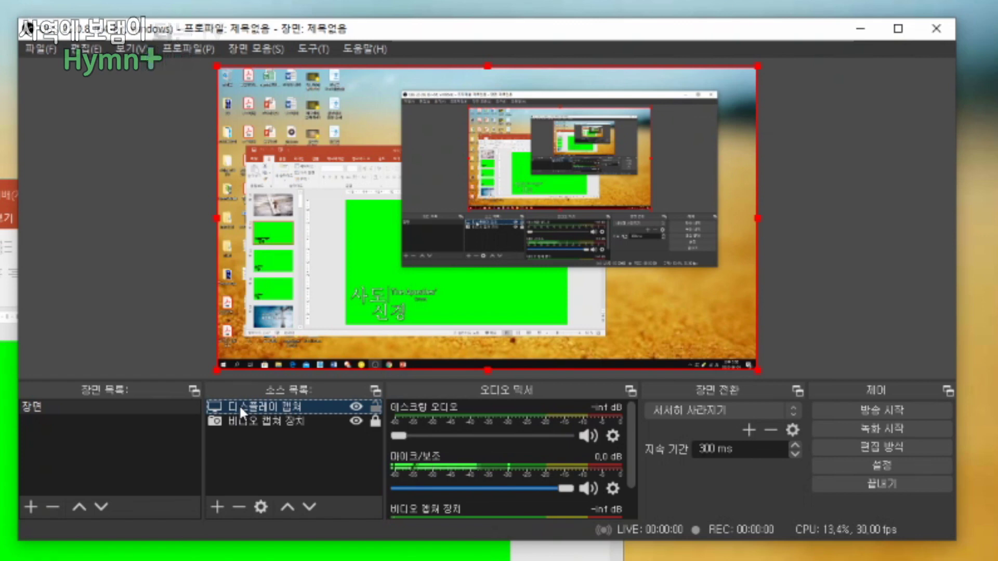
pyautogui.moveTo(239, 417); pyautogui.dragTo(245, 403)
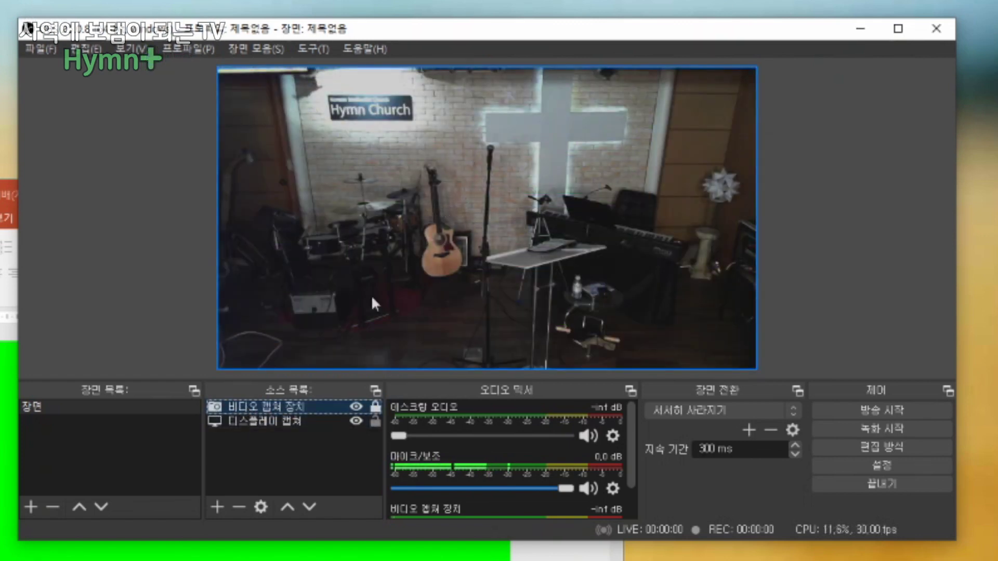
pyautogui.click(270, 420)
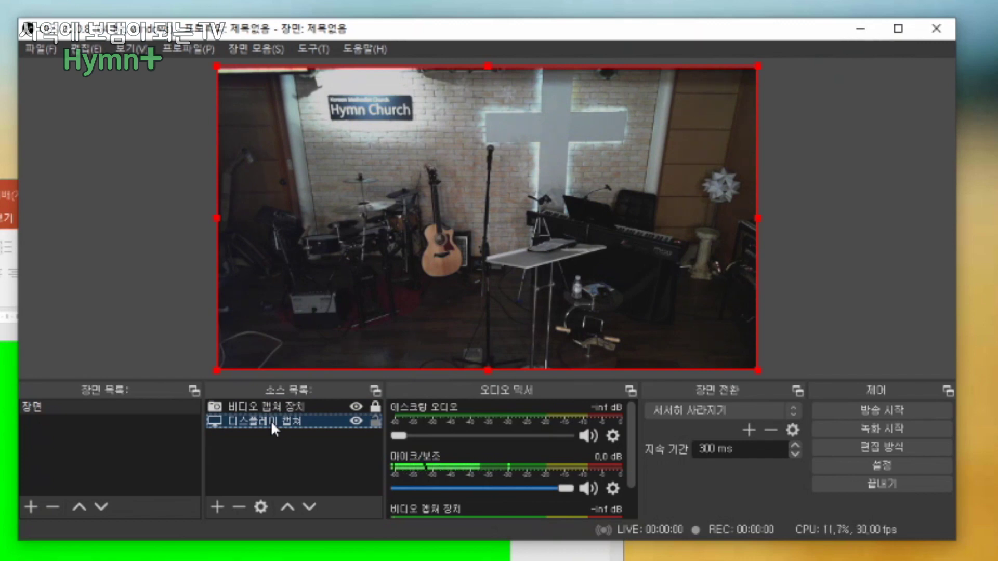
pyautogui.moveTo(266, 419); pyautogui.dragTo(267, 400)
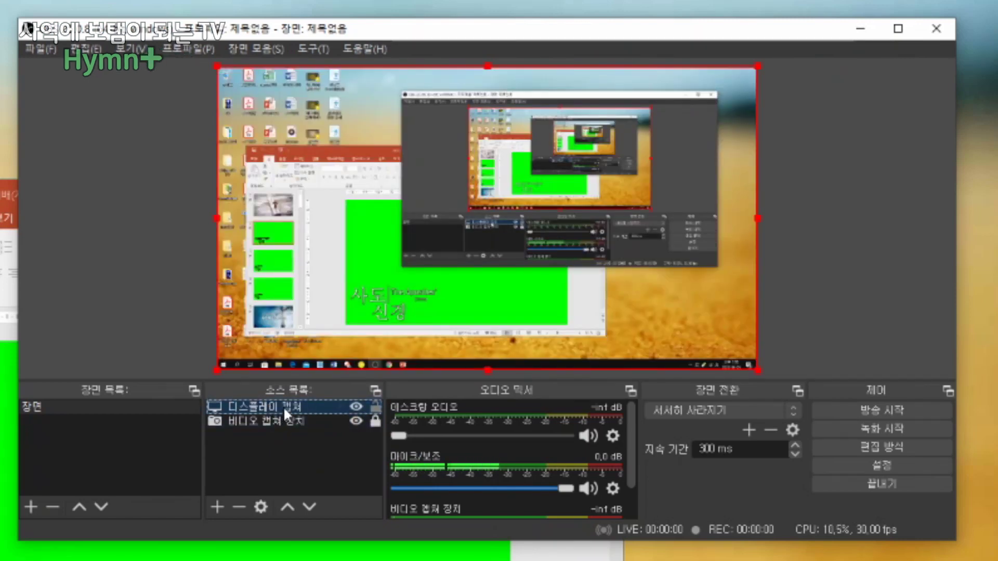
# Add a Chroma Key (크로마 키) effect filter with its default name to the display capture source
pyautogui.rightClick(283, 406)
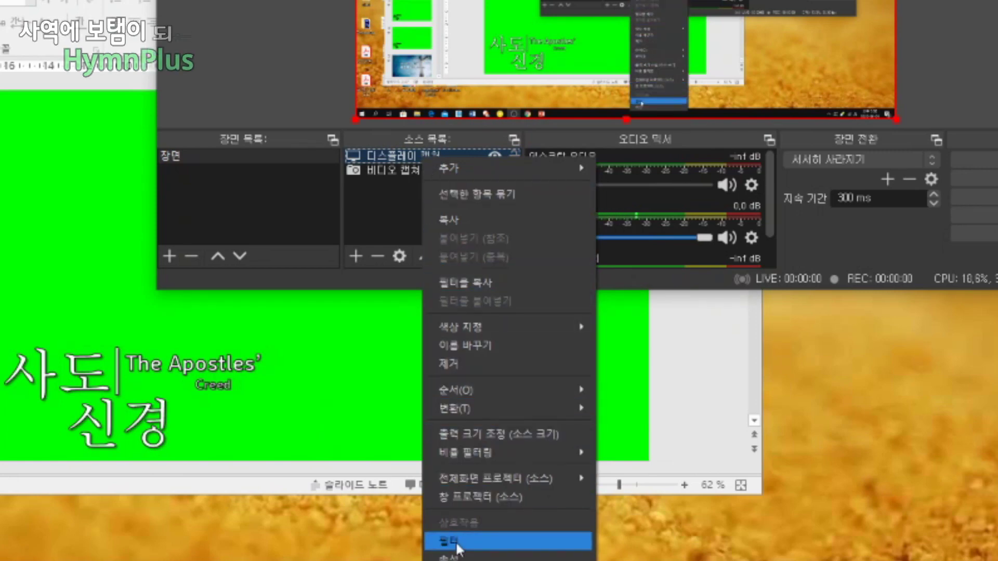
pyautogui.click(463, 526)
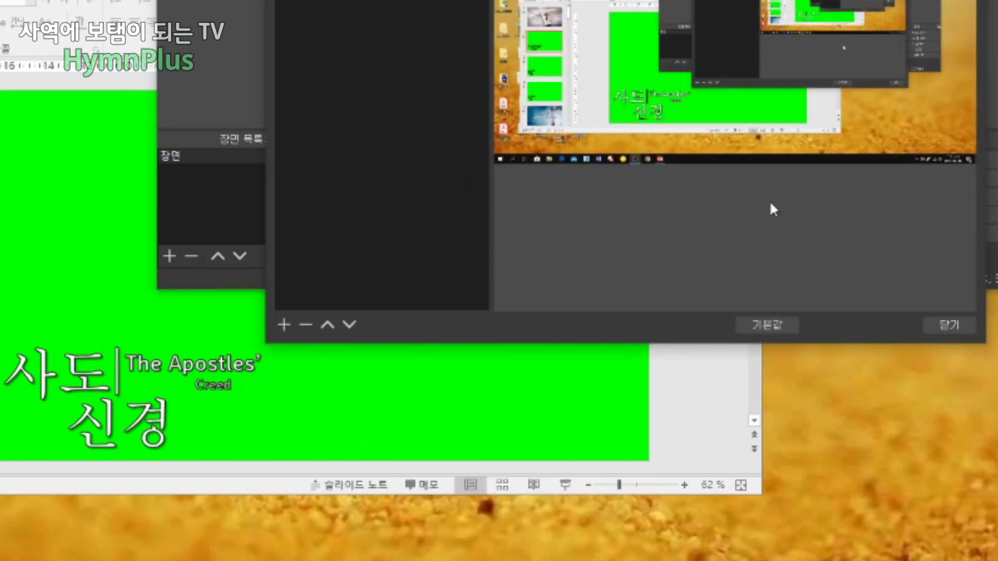
pyautogui.click(284, 326)
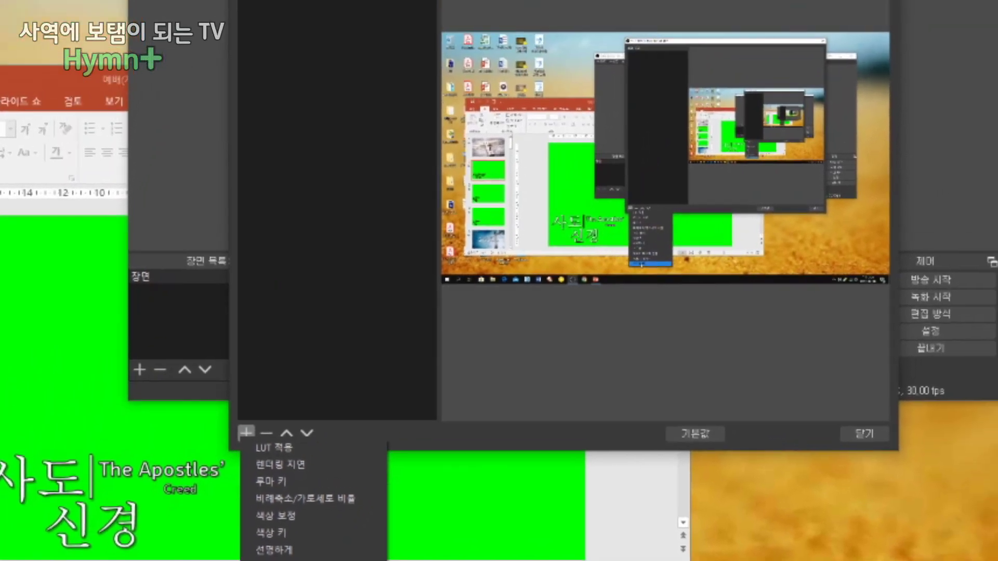
pyautogui.click(322, 522)
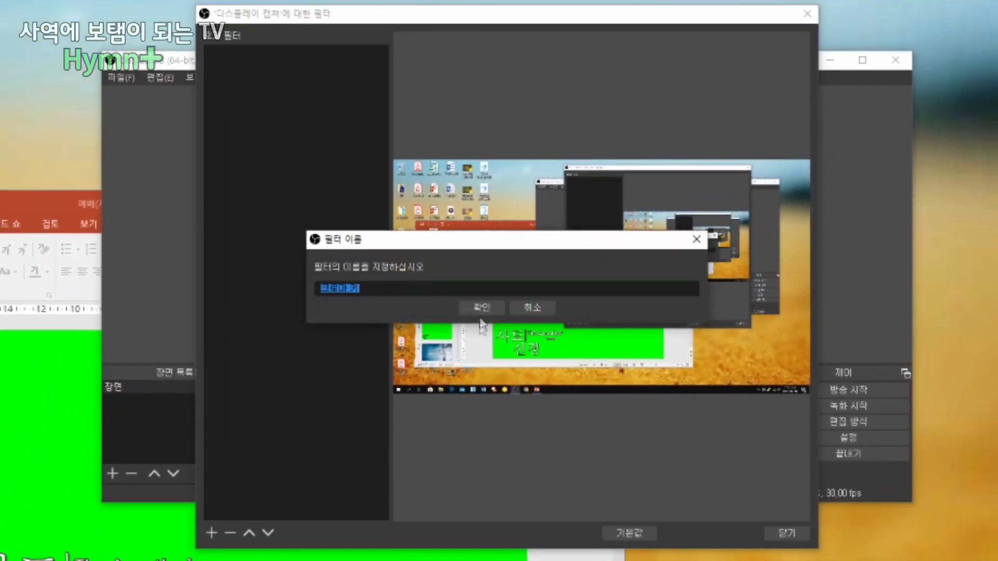
pyautogui.click(482, 305)
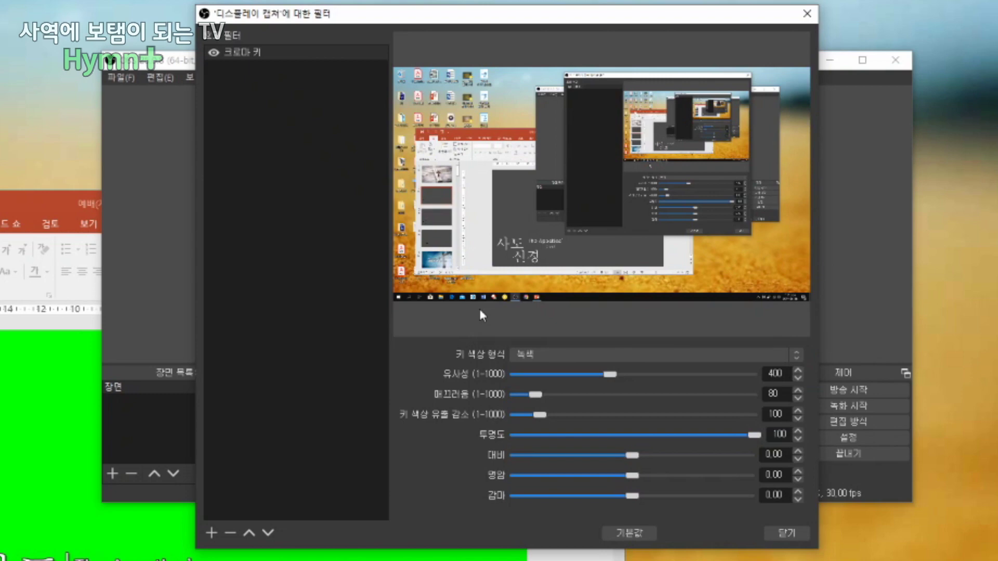
# Set the chroma key's colour type to Custom with red 0, green 255, blue 0, and close the display capture's filters
pyautogui.click(553, 356)
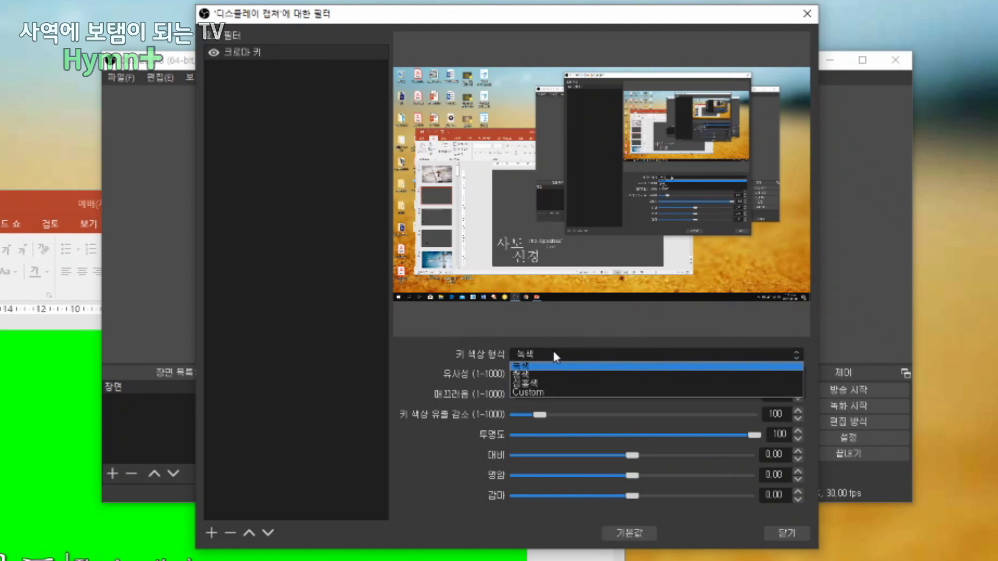
pyautogui.click(535, 392)
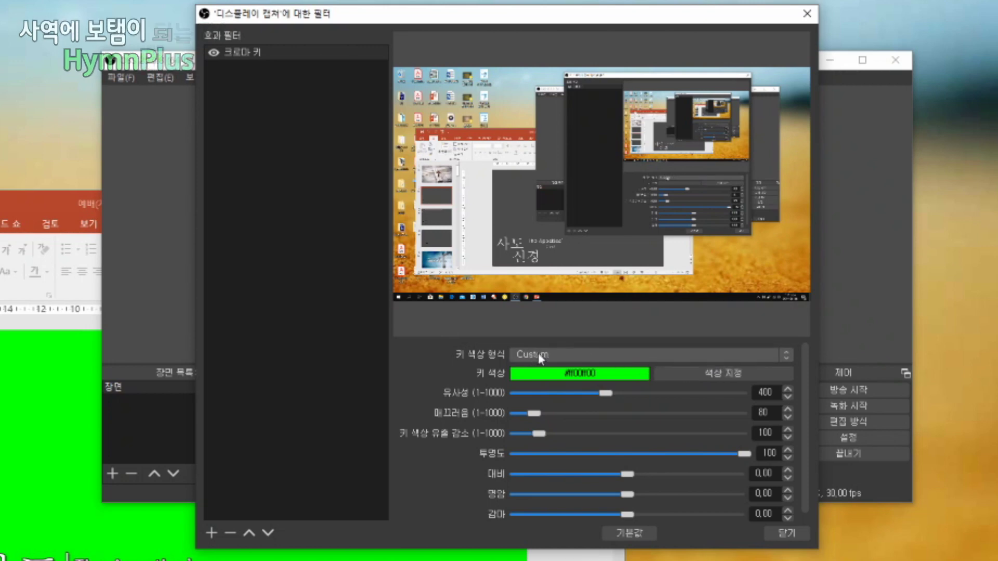
pyautogui.click(738, 377)
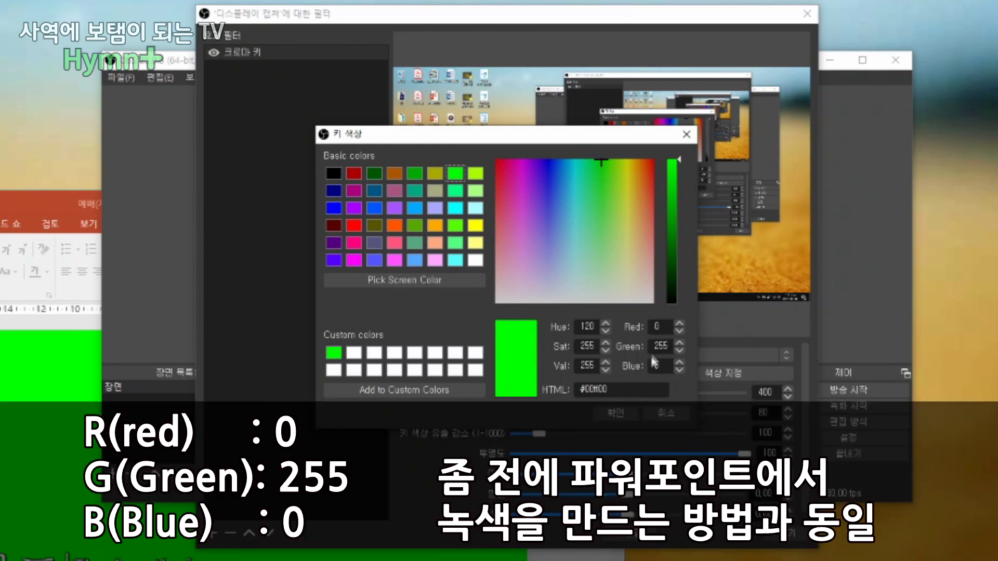
pyautogui.press('Tab')
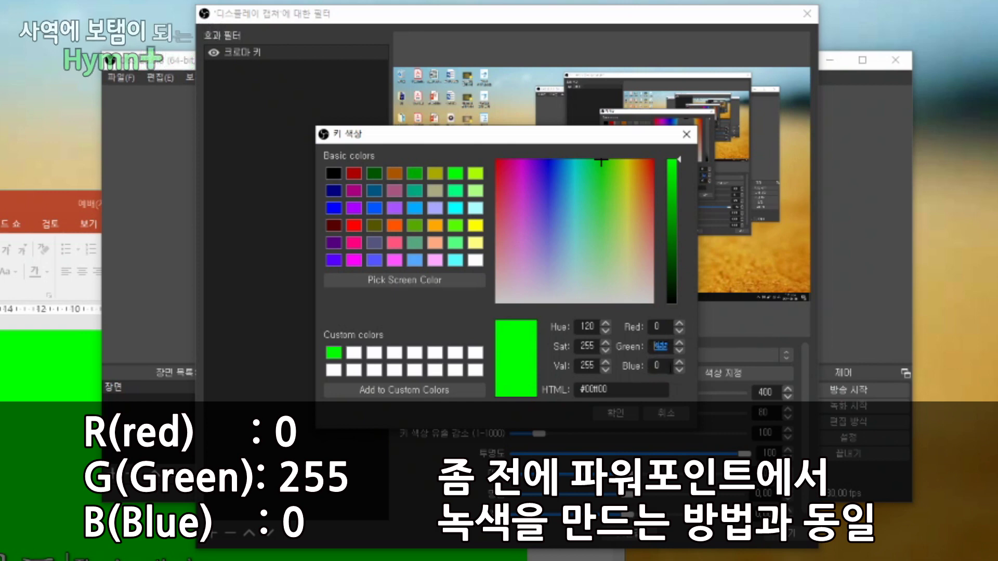
pyautogui.click(625, 419)
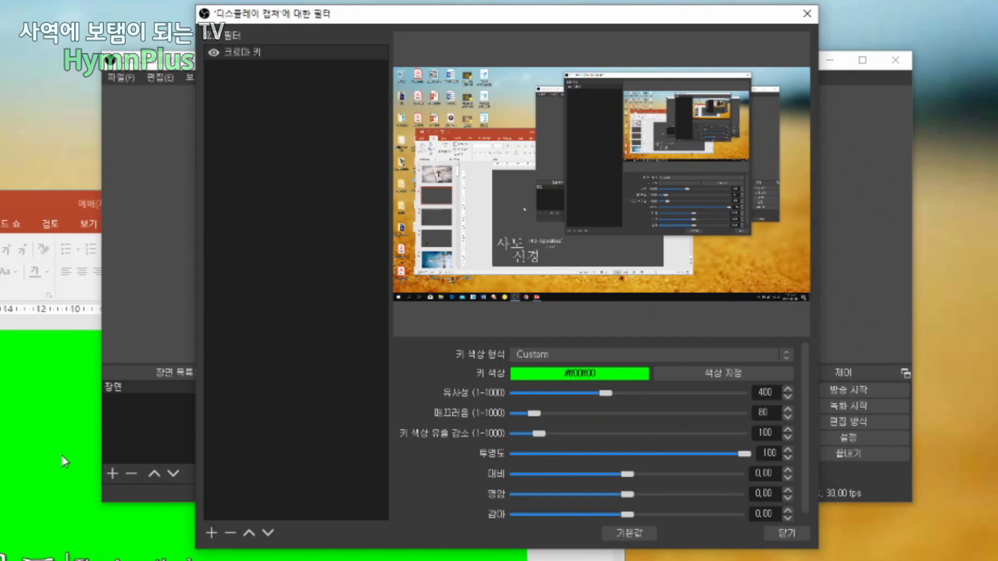
pyautogui.click(790, 534)
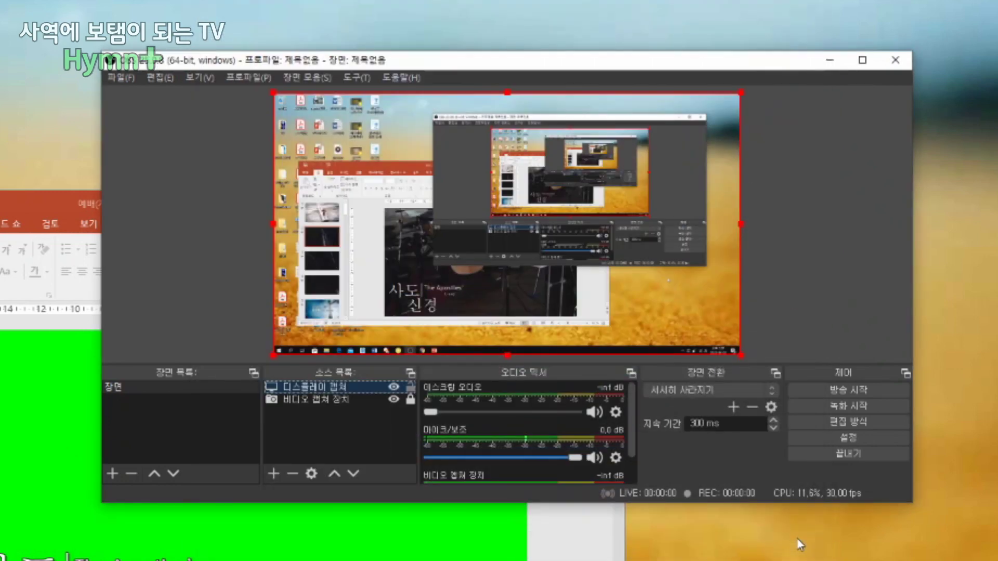
pyautogui.click(764, 311)
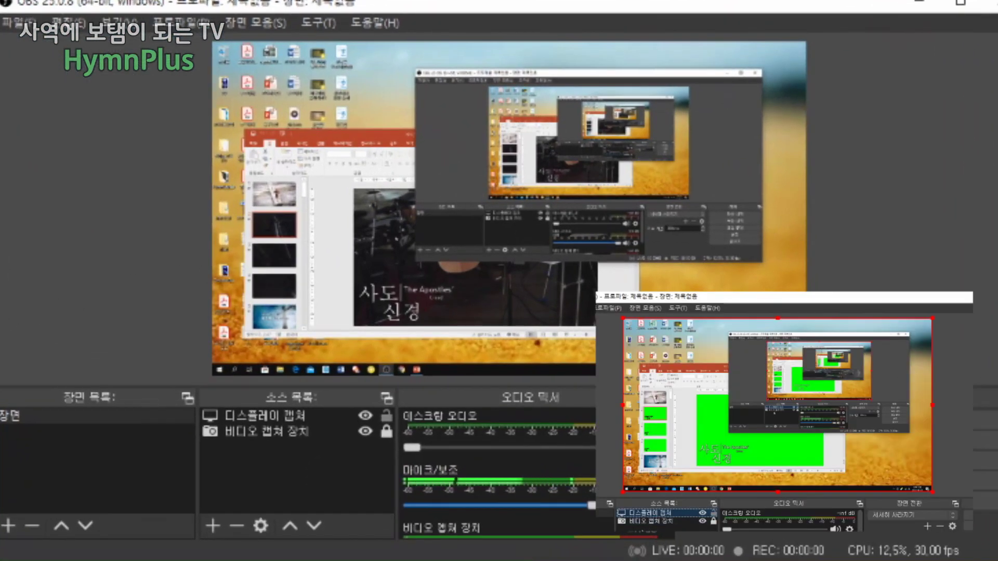
# Show the preview as a fullscreen projector on the second monitor, DREAMVIEW TV (2): 1280x720 @ -1280,0
pyautogui.click(636, 521)
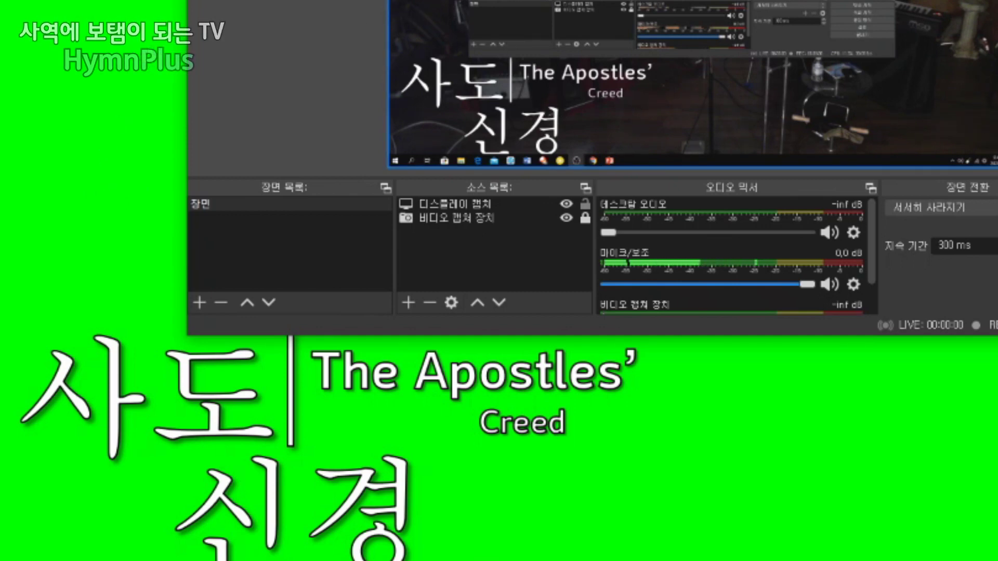
pyautogui.rightClick(717, 124)
pyautogui.moveTo(769, 190)
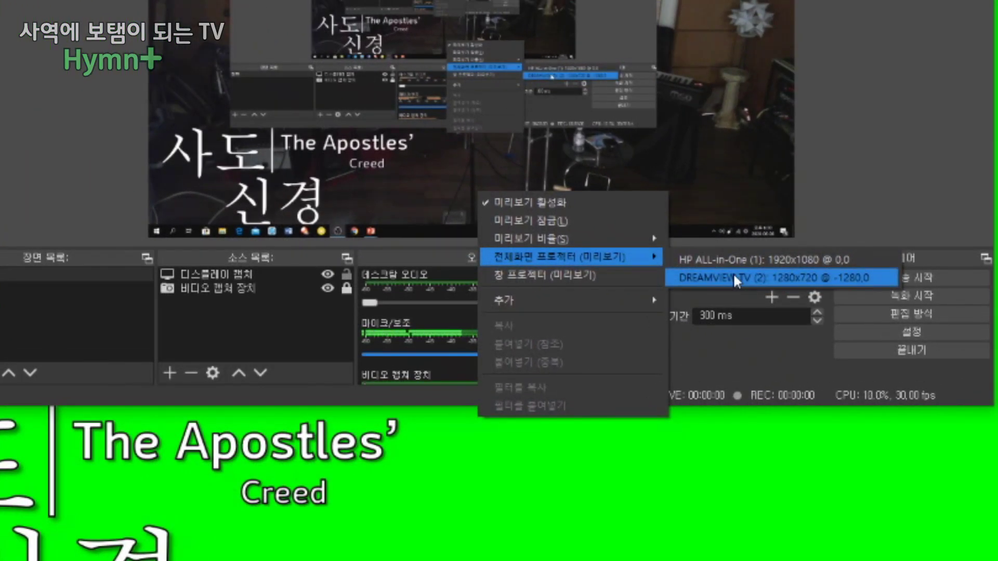
pyautogui.click(734, 276)
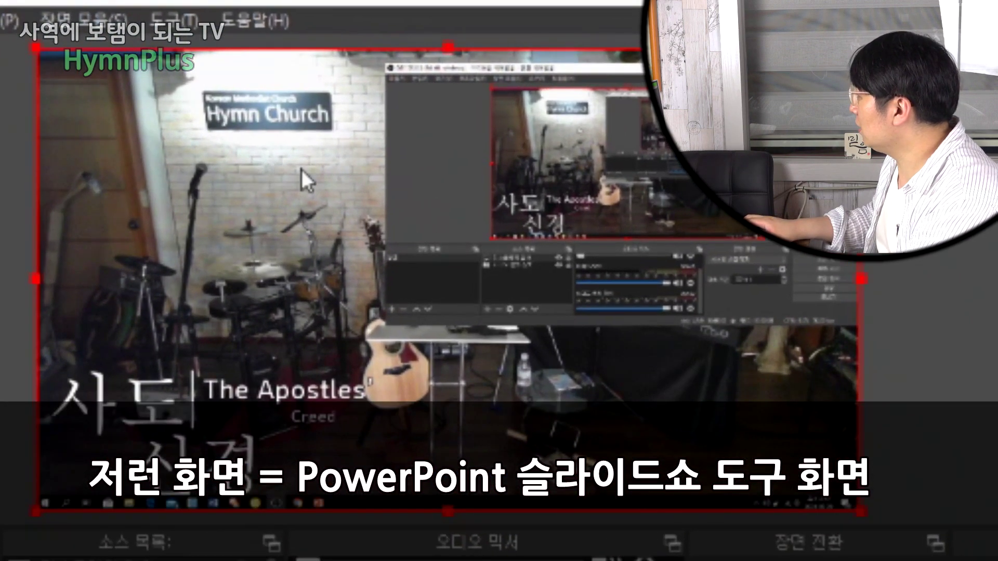
pyautogui.rightClick(301, 168)
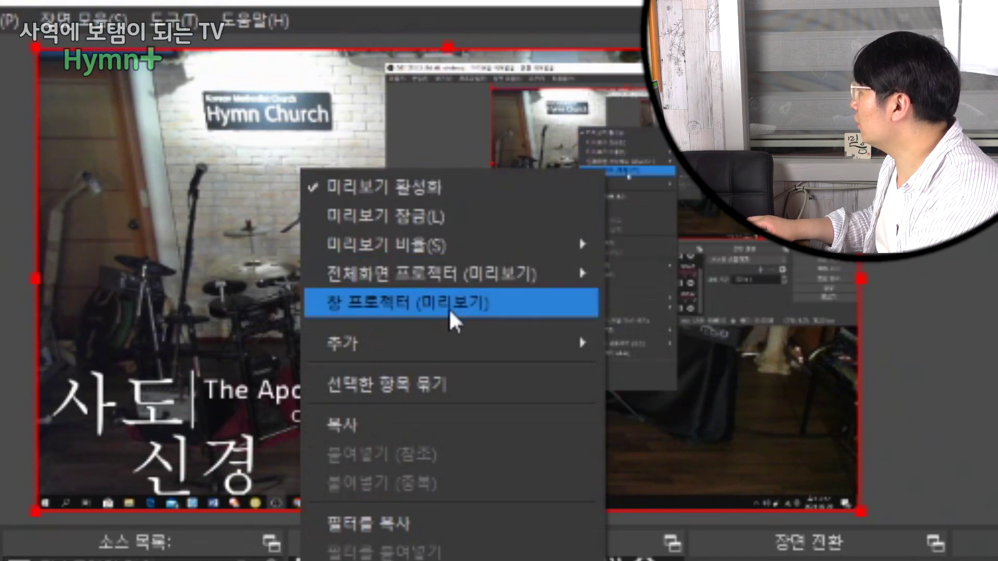
pyautogui.moveTo(464, 286)
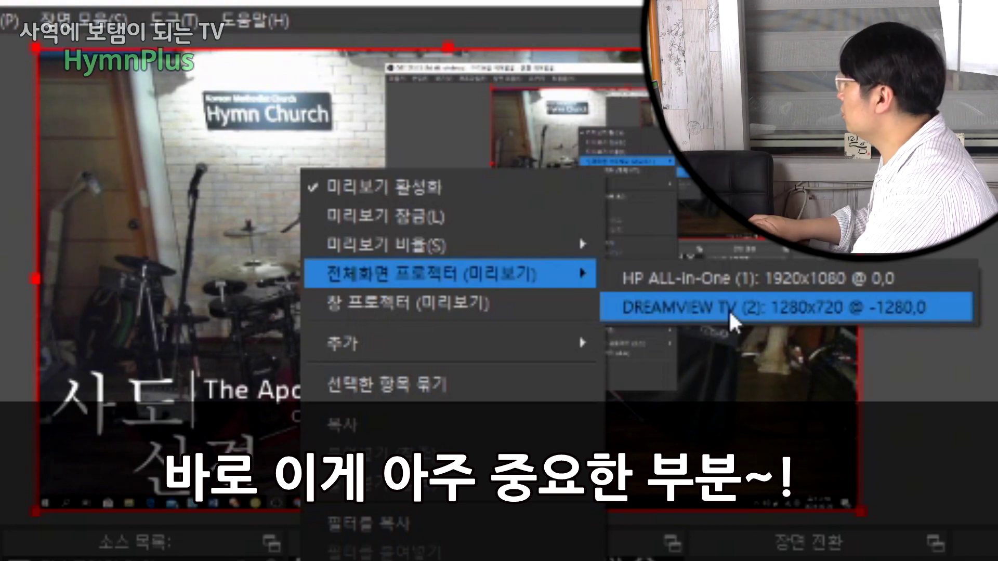
pyautogui.click(729, 309)
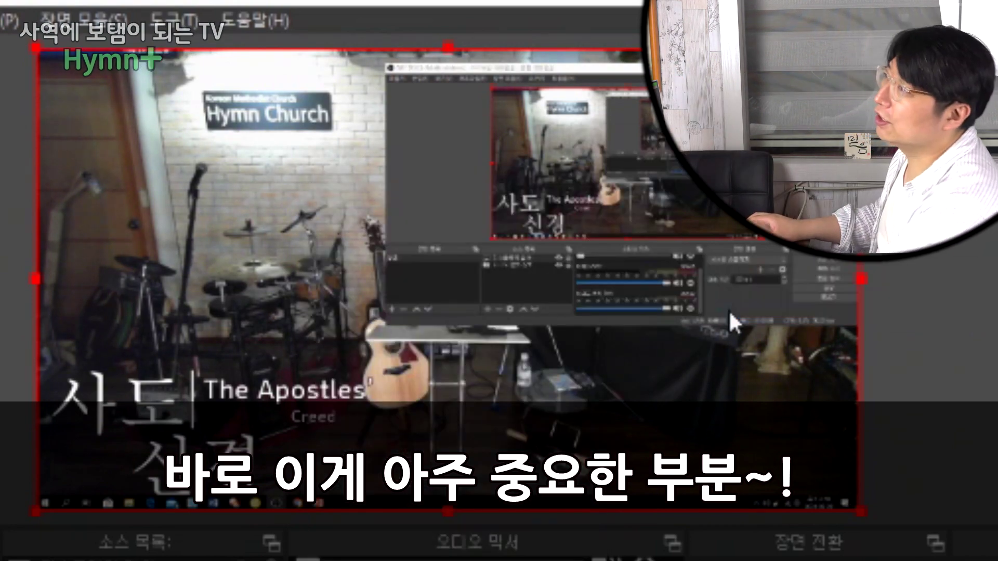
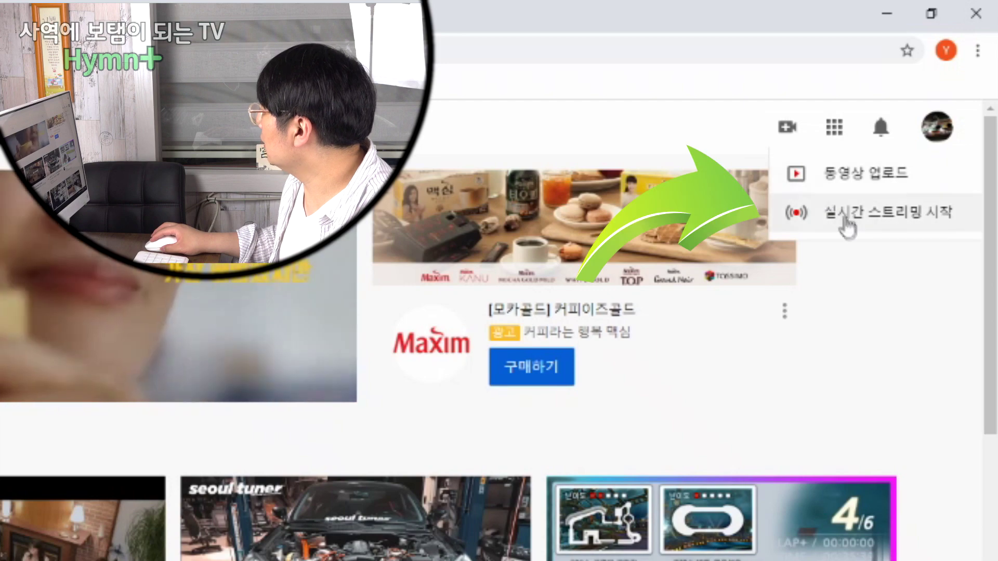
# In YouTube, start a new live stream without reusing the earlier stream's settings, and title it "OBS Test"
pyautogui.click(849, 228)
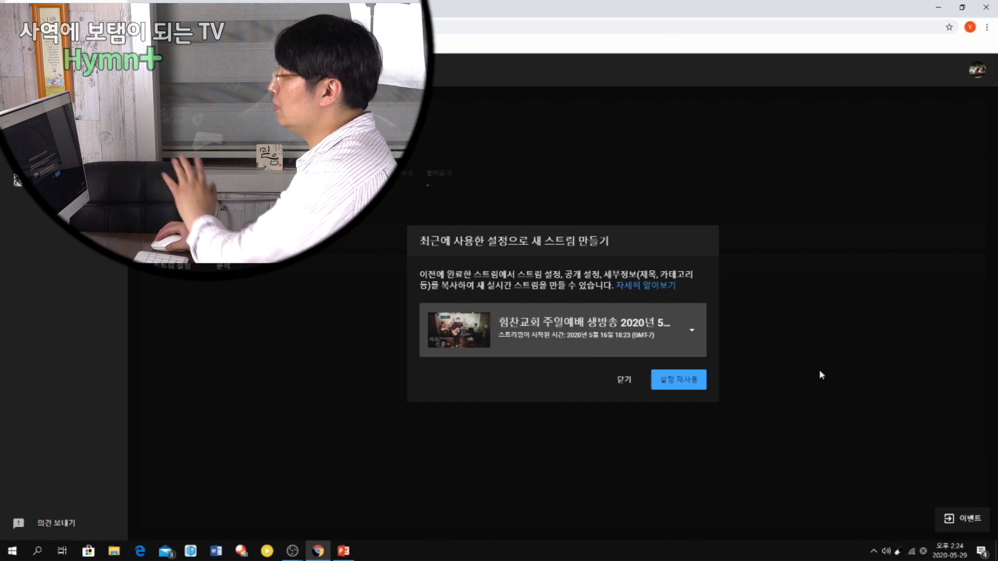
pyautogui.click(623, 384)
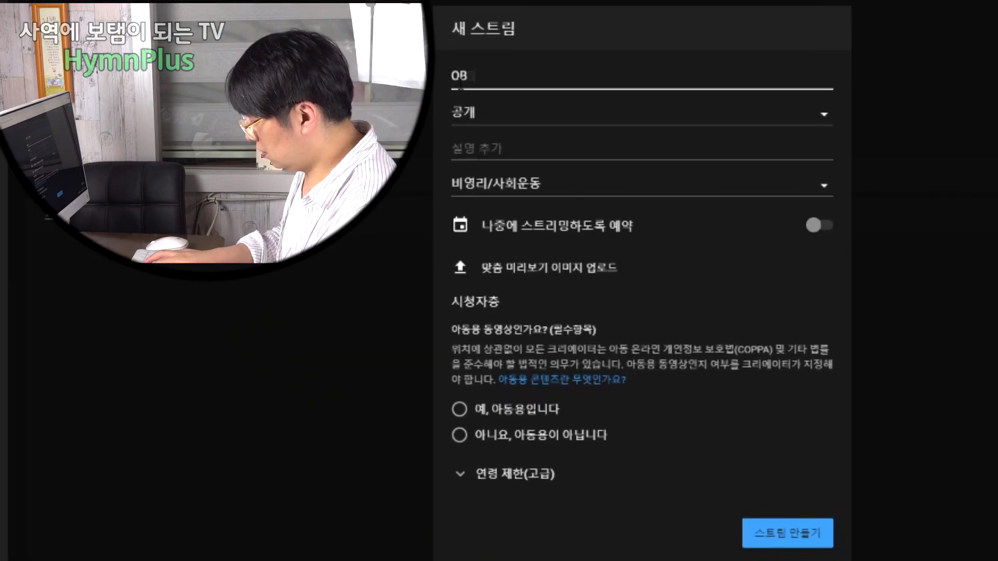
pyautogui.write('OBS ')
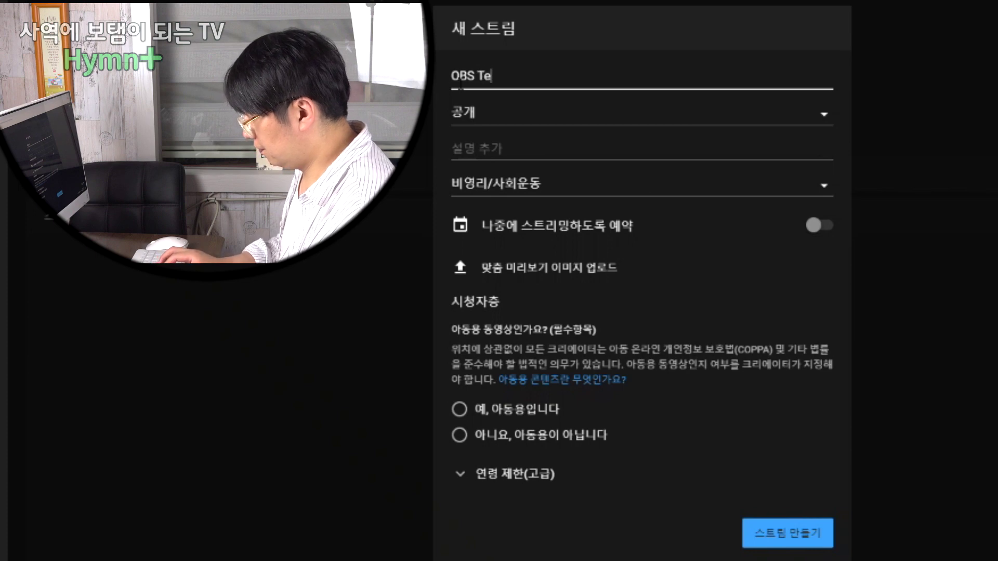
pyautogui.write('Test')
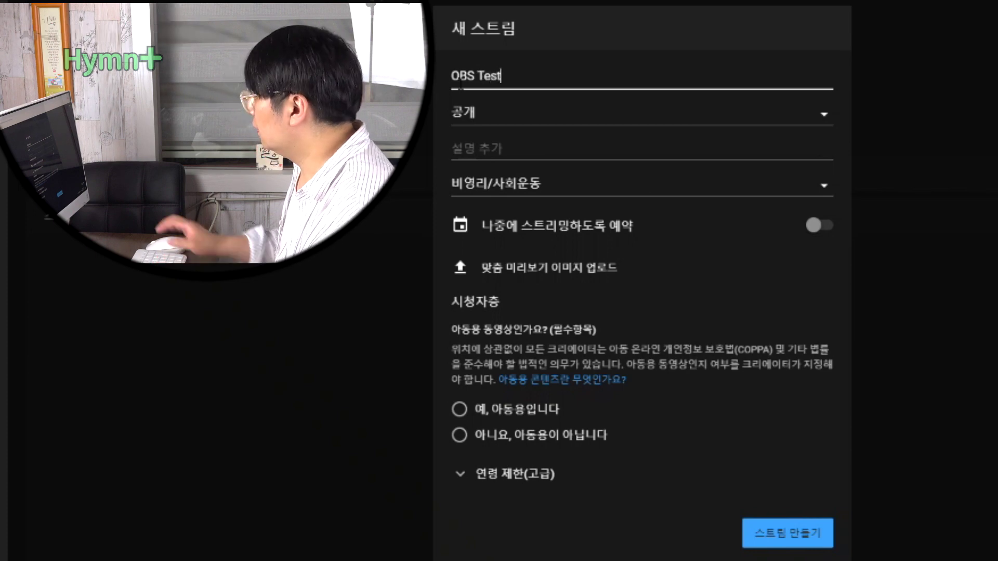
# Set the new stream's visibility to Private (비공개), leave the description empty, and choose the category Nonprofits & Activism (비영리/사회운동)
pyautogui.click(544, 124)
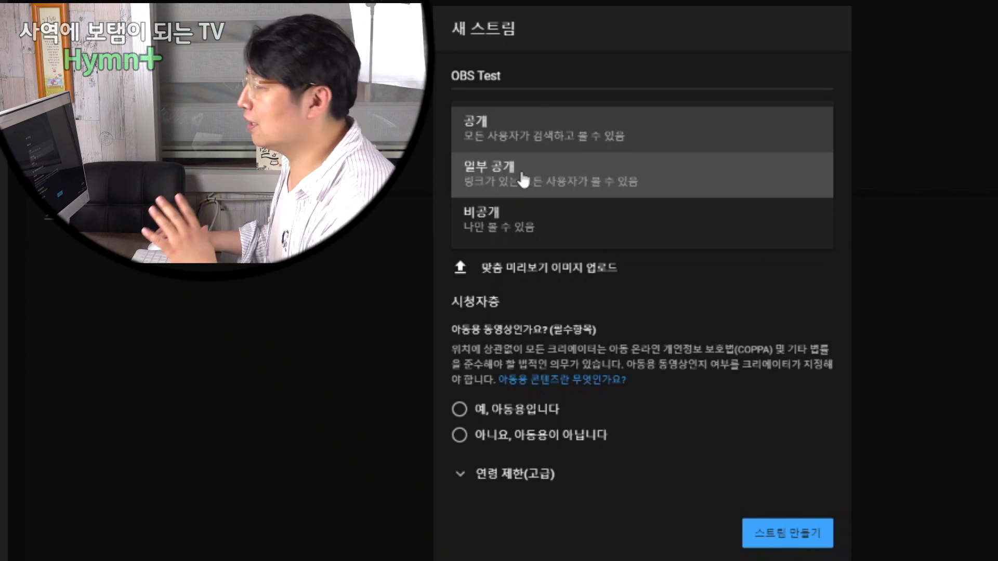
pyautogui.click(526, 229)
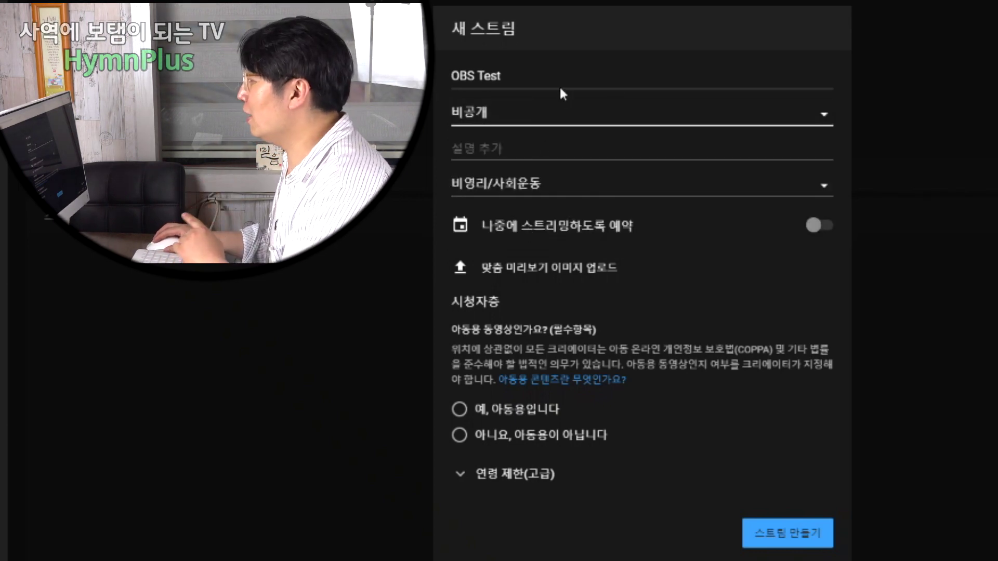
pyautogui.click(552, 150)
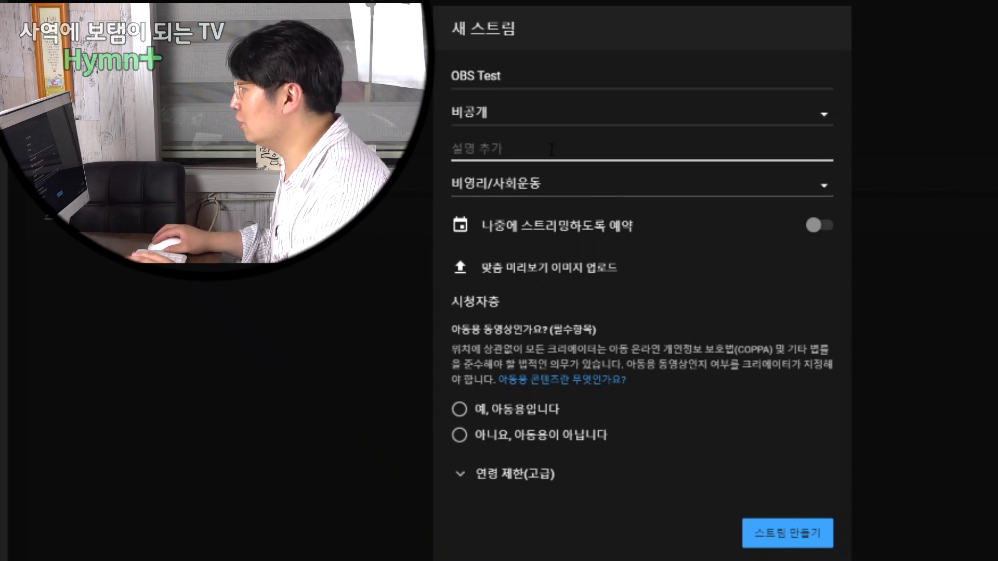
pyautogui.click(576, 193)
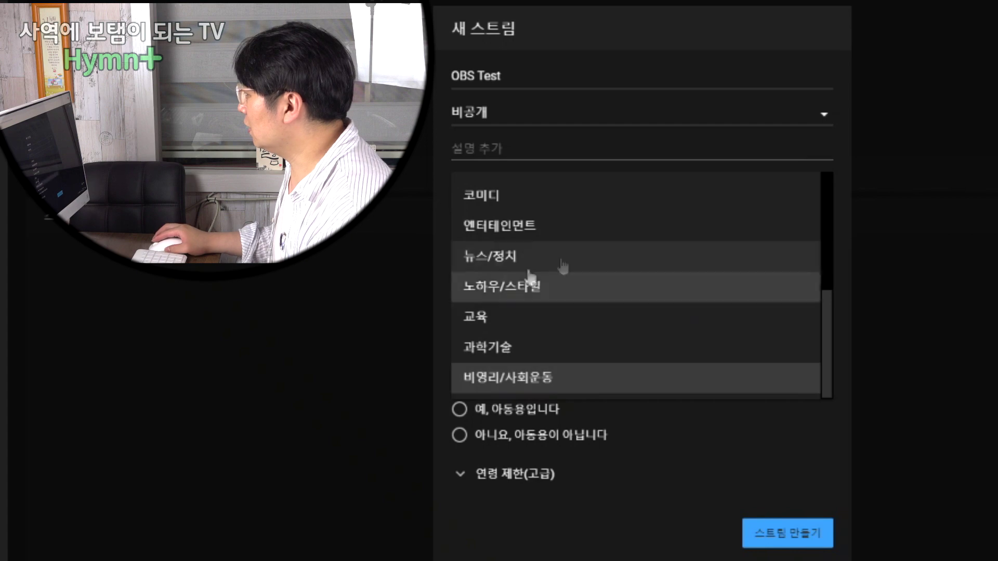
pyautogui.scroll(5, 561, 281)
pyautogui.scroll(-5, 556, 262)
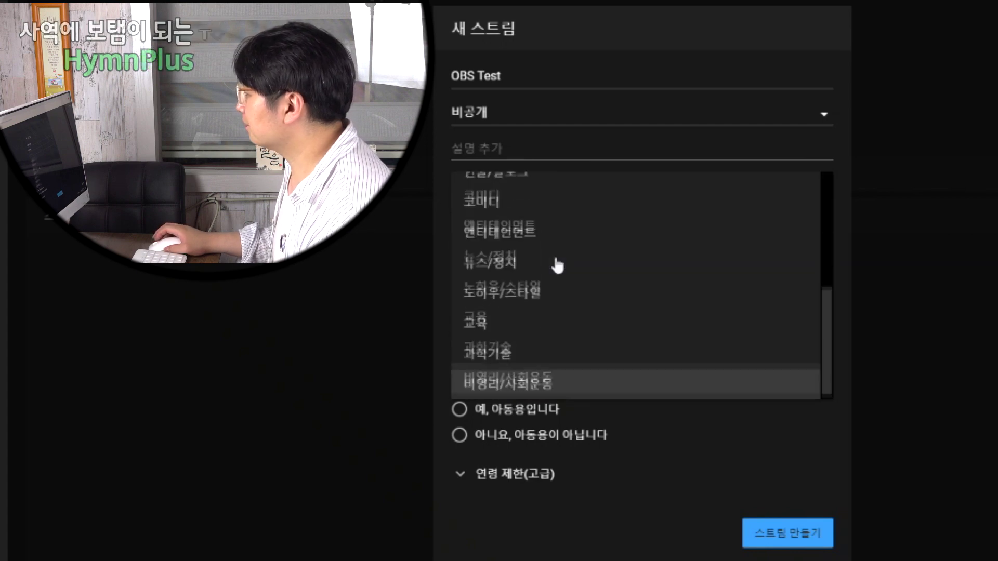
pyautogui.click(557, 386)
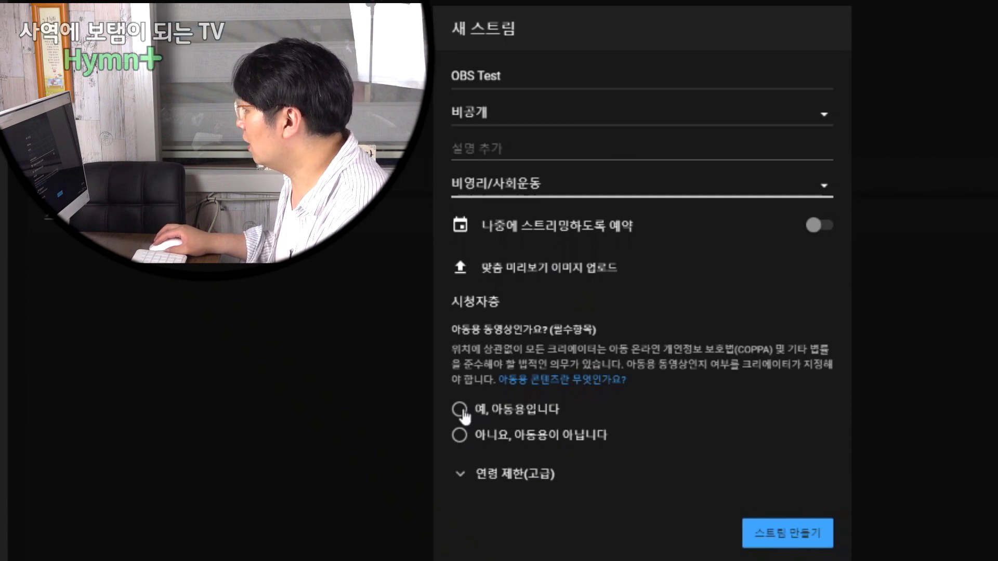
# Mark the stream as not made for kids, keep it without the 18+ age restriction, and create the stream
pyautogui.click(461, 442)
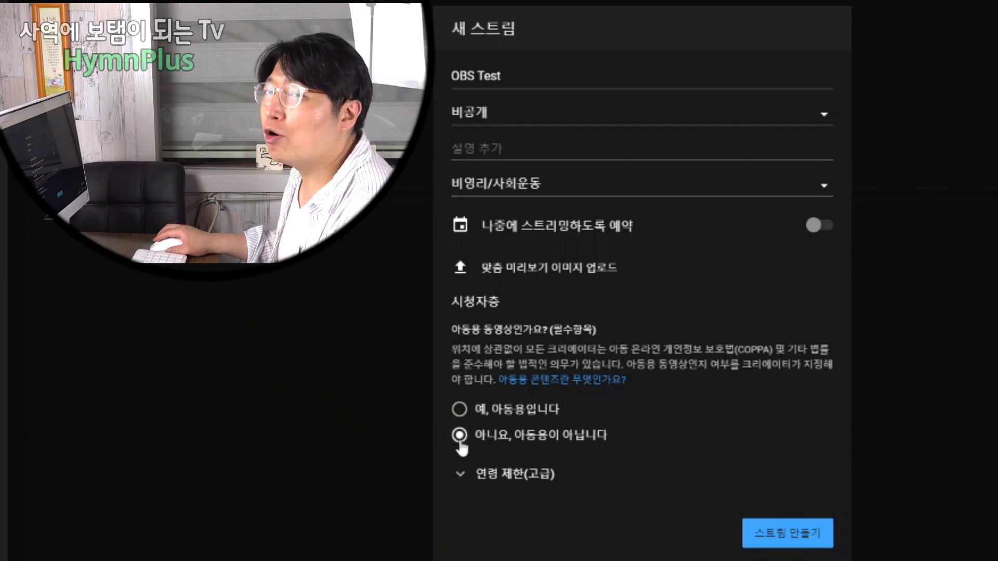
pyautogui.click(486, 475)
pyautogui.scroll(-2, 487, 484)
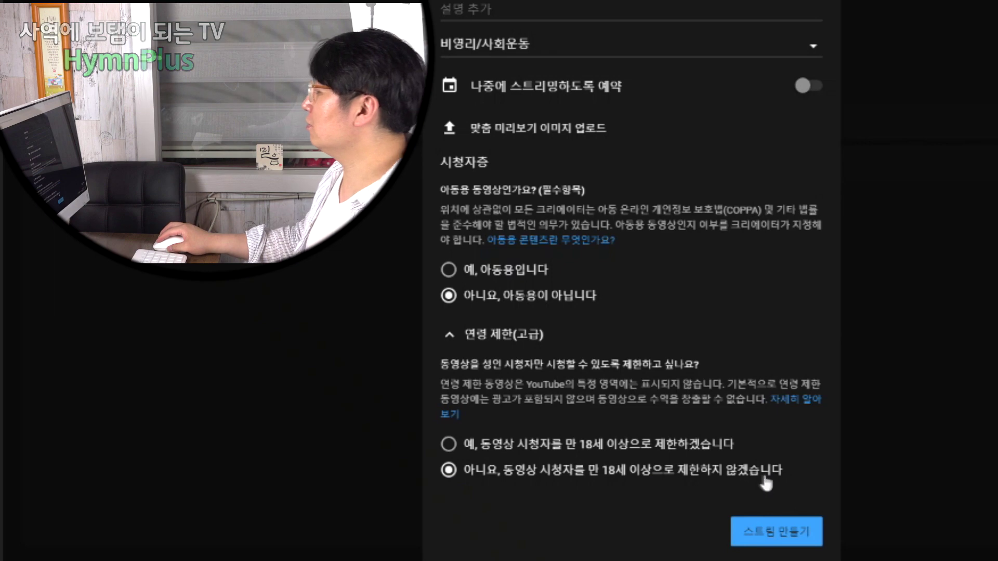
pyautogui.click(774, 540)
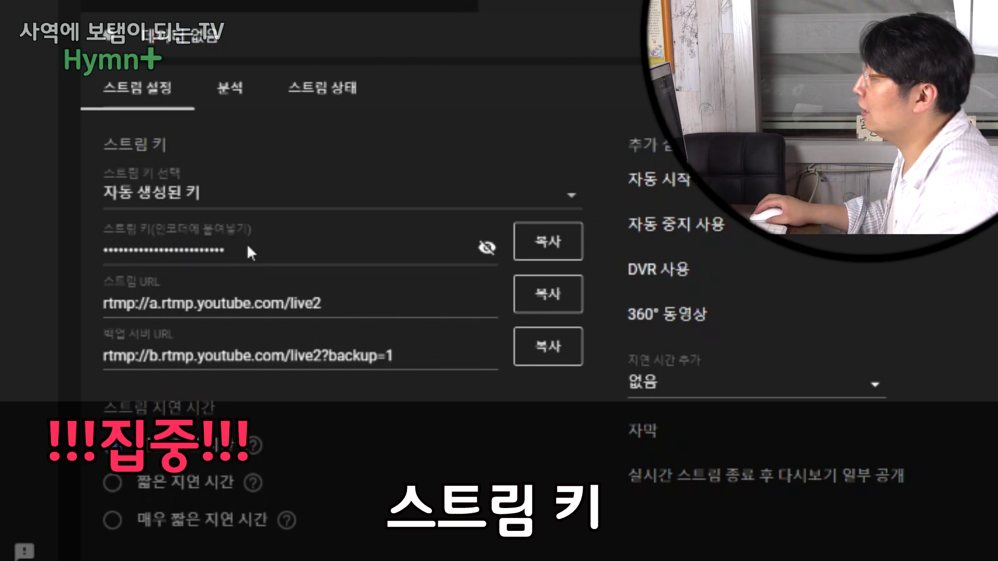
# Reveal the auto-generated stream key briefly, hide it again, and copy it for the encoder
pyautogui.click(487, 249)
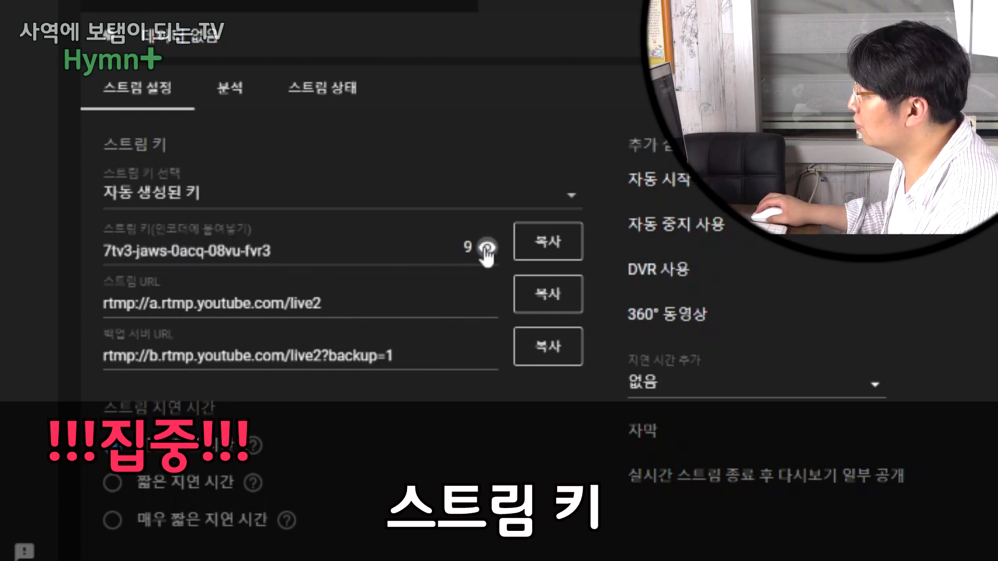
pyautogui.click(487, 248)
pyautogui.click(487, 249)
pyautogui.click(487, 248)
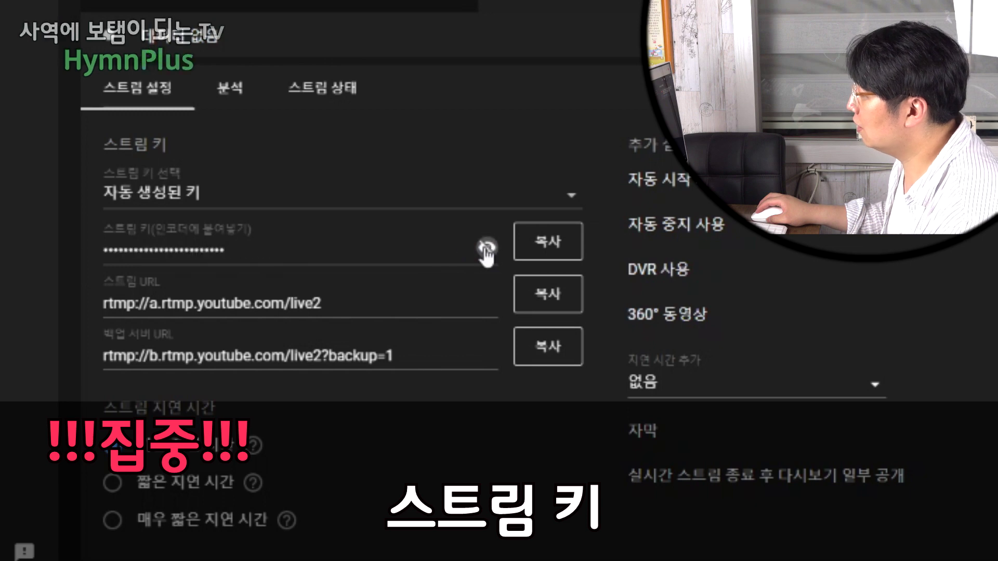
pyautogui.click(407, 259)
pyautogui.click(543, 251)
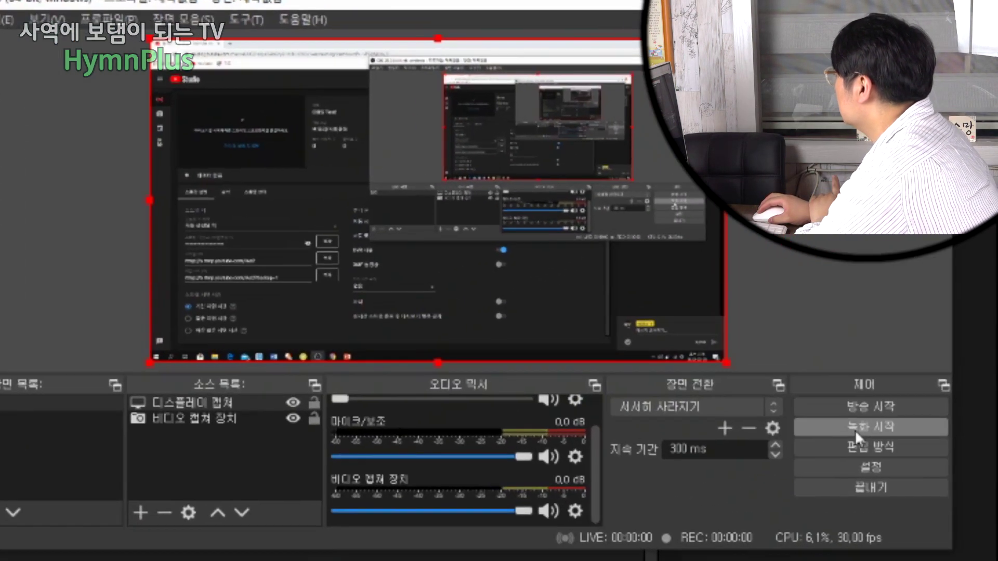
# In OBS, replace the stream key in the YouTube broadcast settings with the copied key, check it unmasked, and save the settings
pyautogui.click(877, 468)
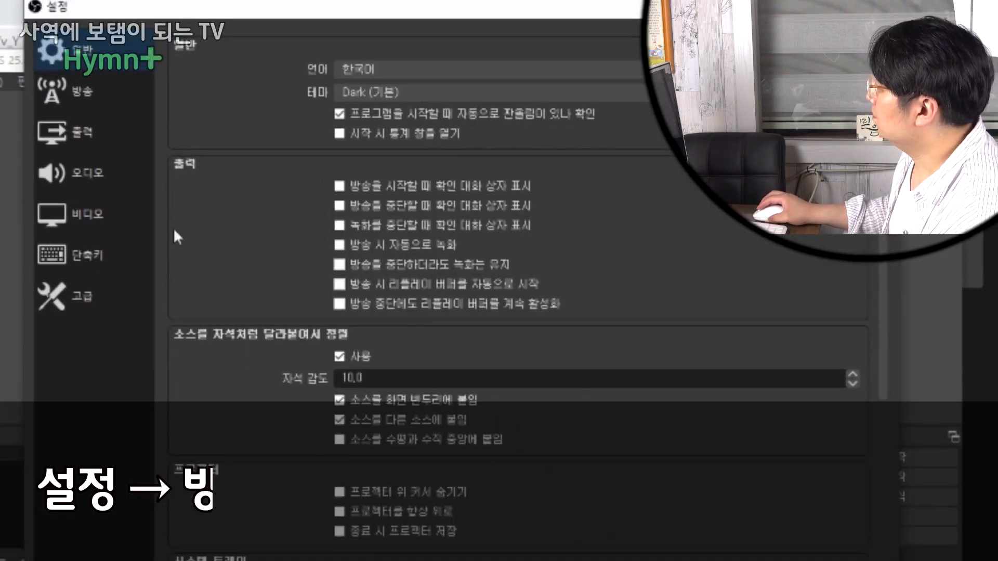
pyautogui.click(89, 104)
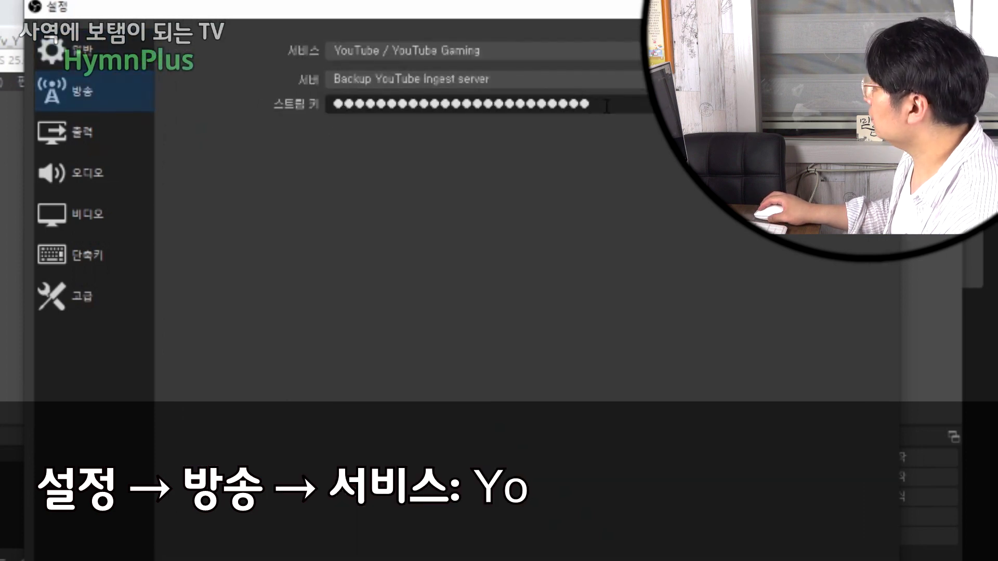
pyautogui.moveTo(606, 106); pyautogui.dragTo(270, 128)
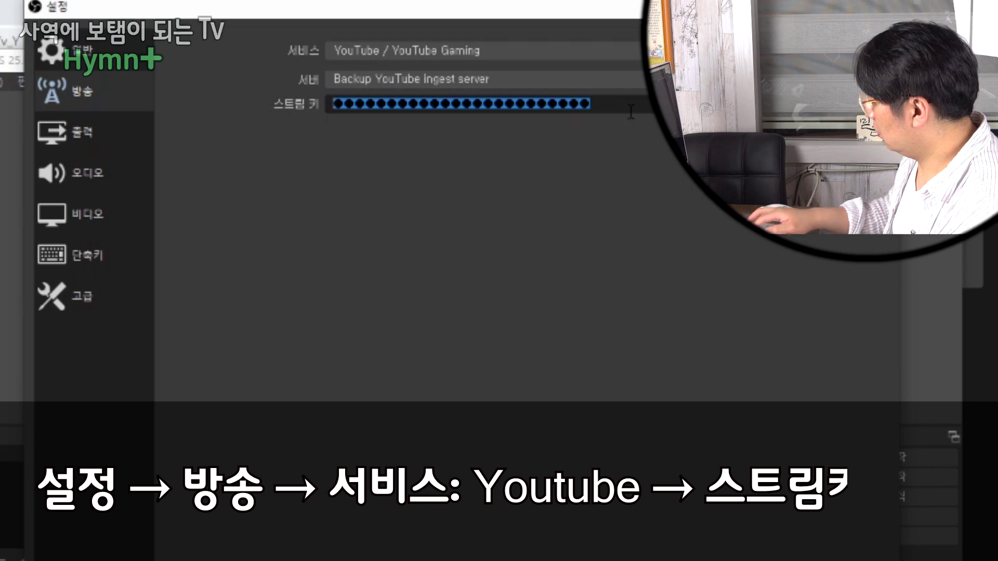
pyautogui.press('BackSpace')
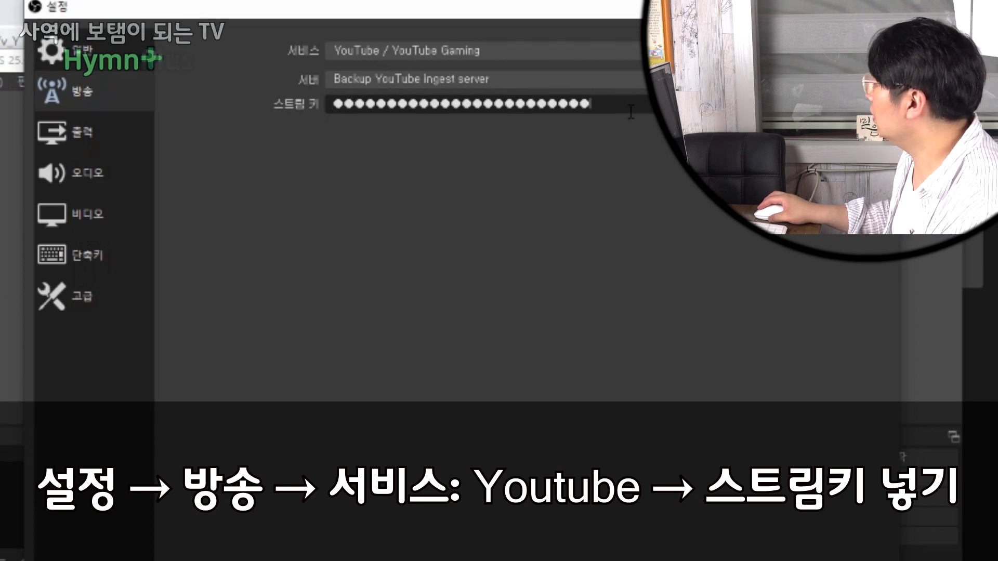
pyautogui.rightClick(631, 112)
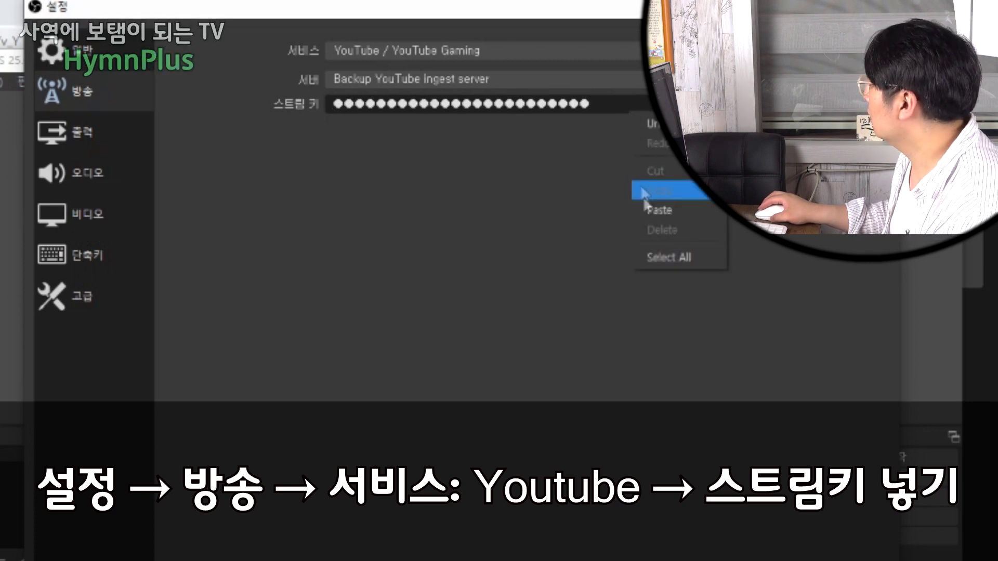
pyautogui.click(633, 104)
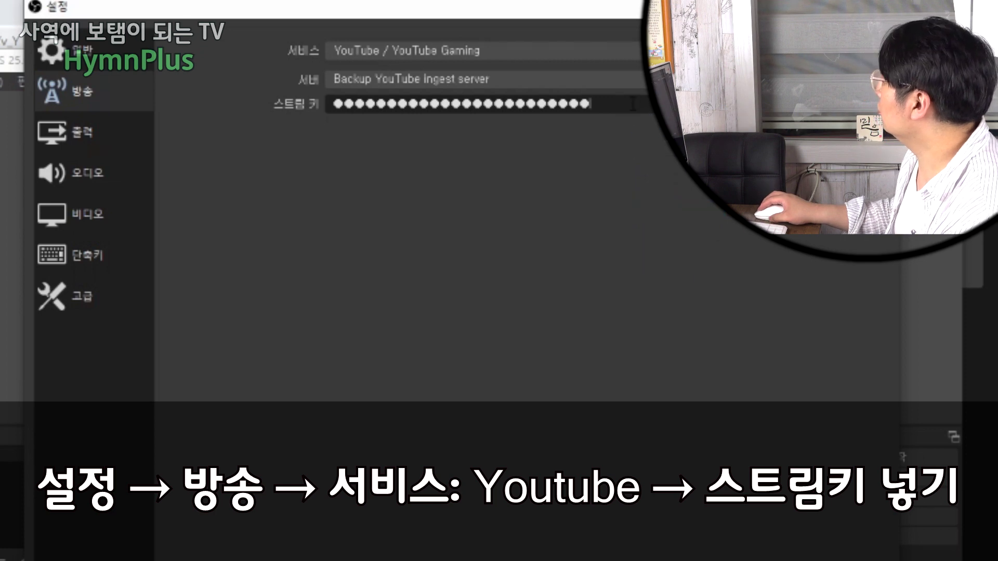
pyautogui.click(883, 104)
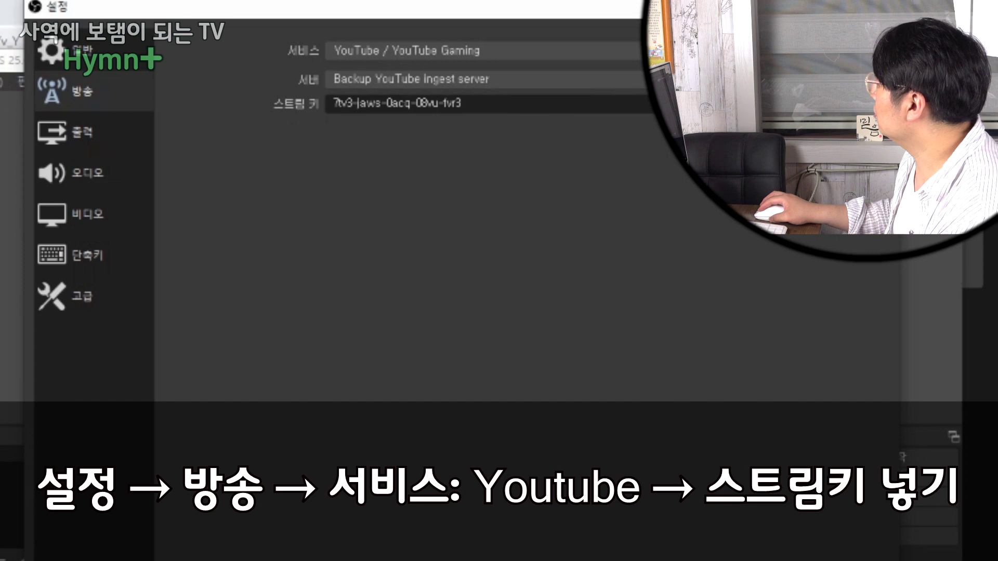
pyautogui.click(883, 104)
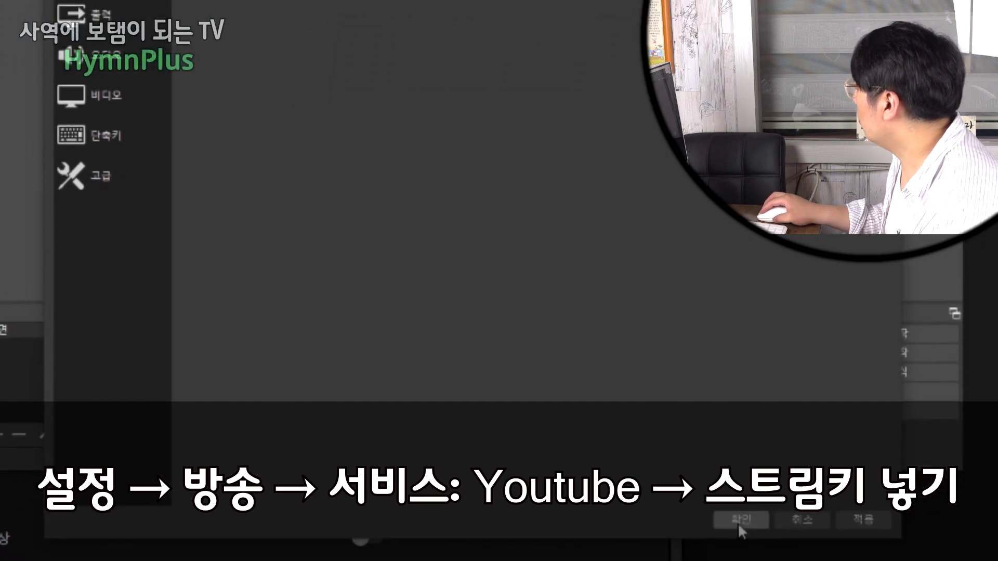
pyautogui.click(747, 518)
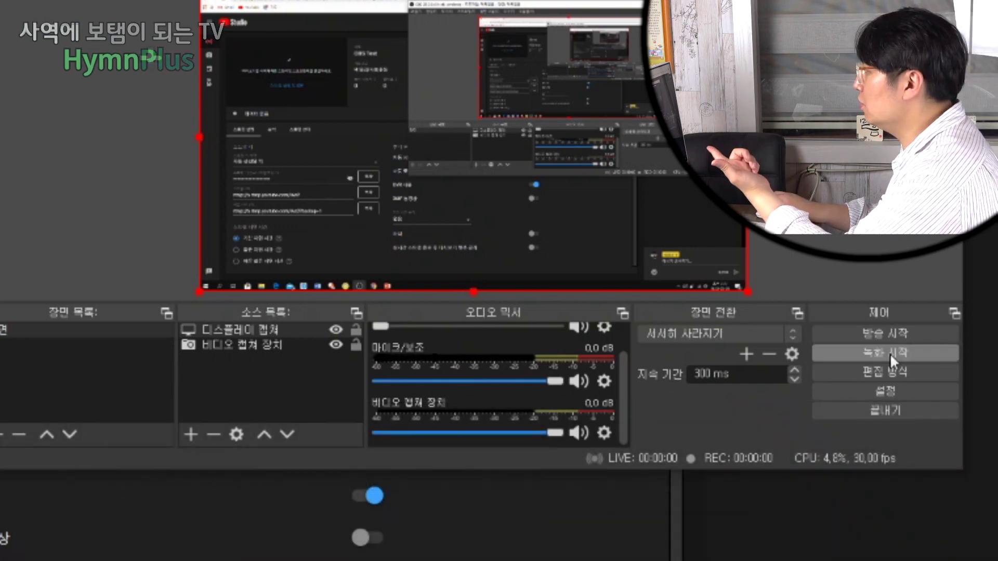
# Start the broadcast and move the YouTube Studio browser window off the captured display onto the other monitor
pyautogui.click(882, 334)
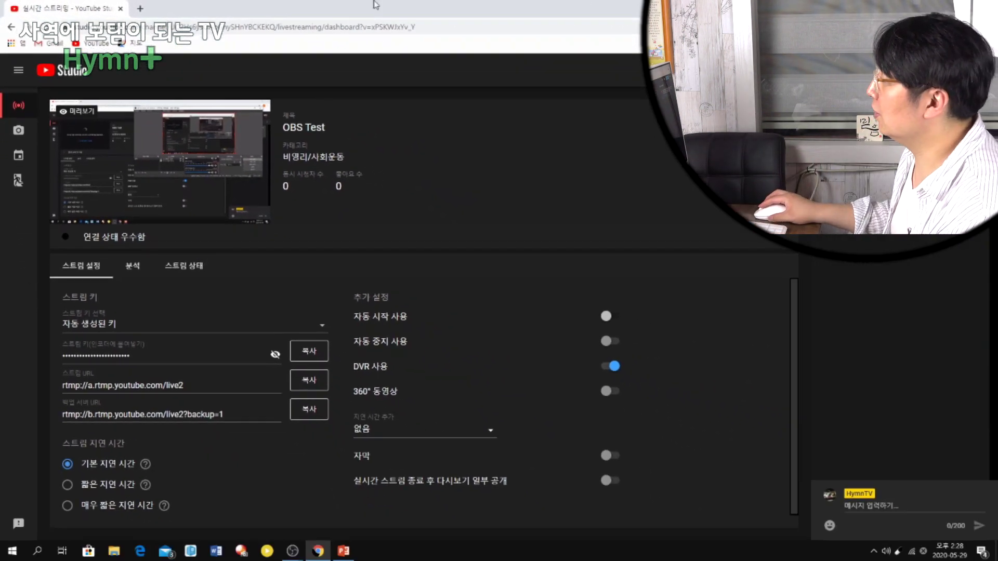
pyautogui.moveTo(390, 12); pyautogui.dragTo(264, 125)
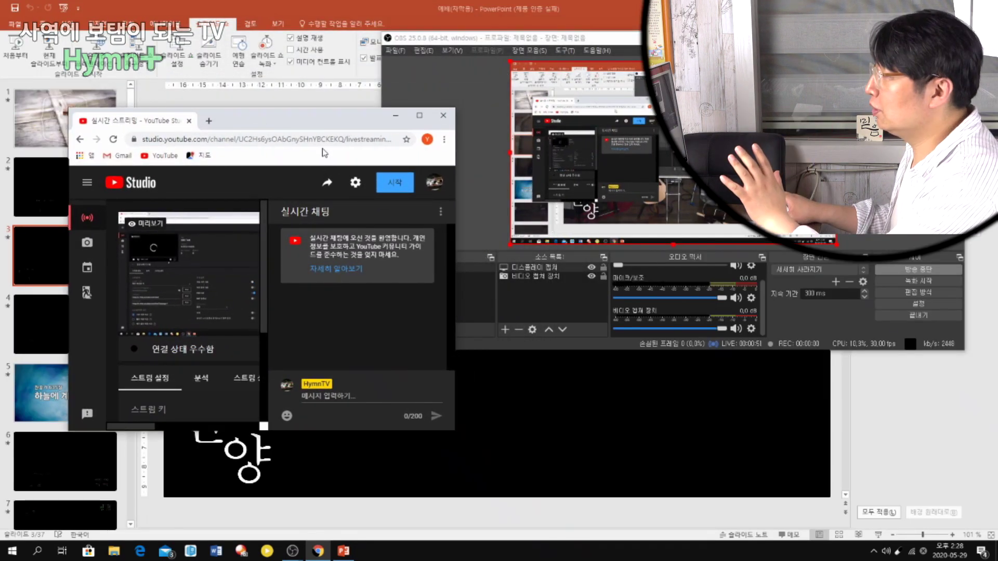
pyautogui.moveTo(322, 125); pyautogui.dragTo(0, 21)
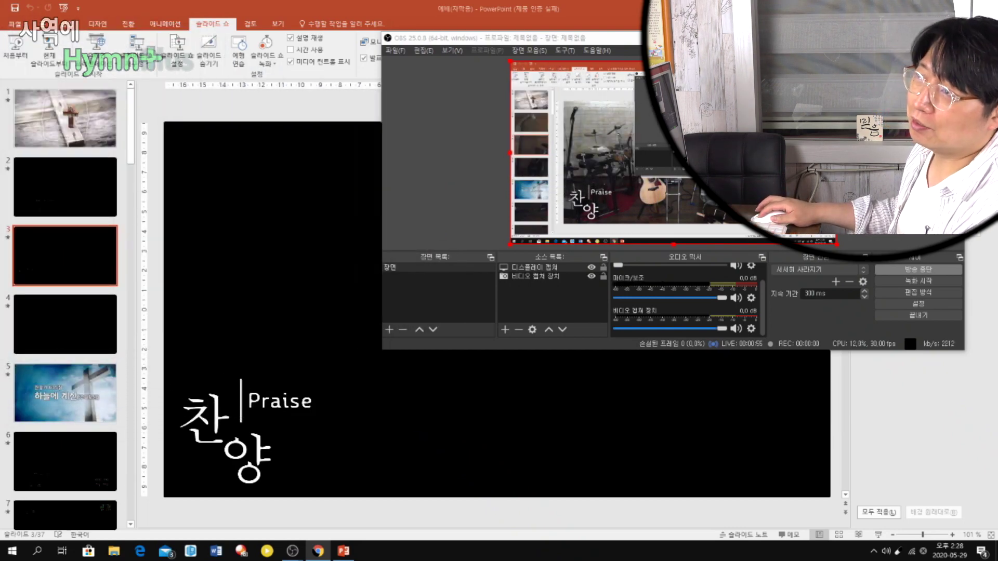
pyautogui.moveTo(0, 78); pyautogui.dragTo(348, 86)
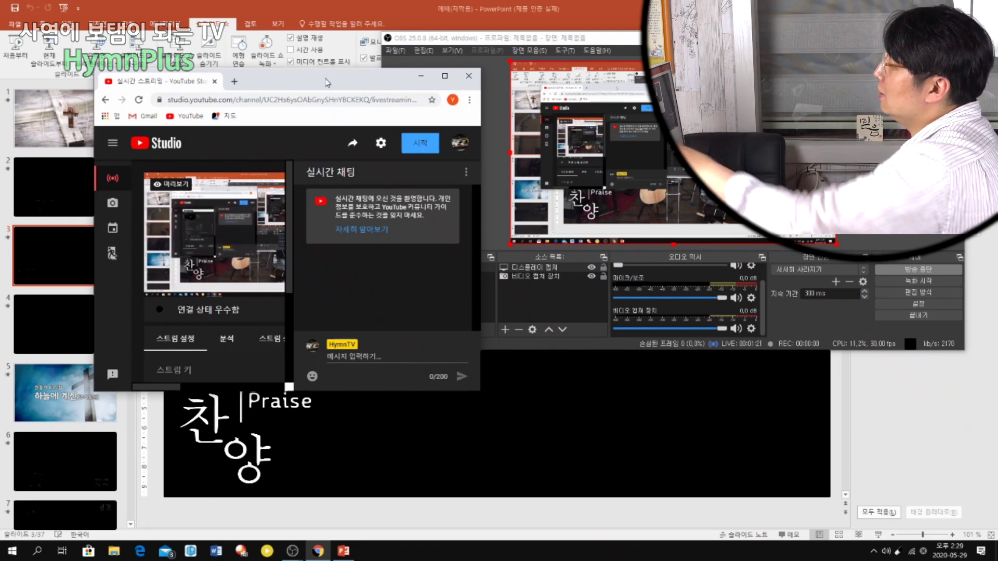
pyautogui.moveTo(330, 87); pyautogui.dragTo(3, 68)
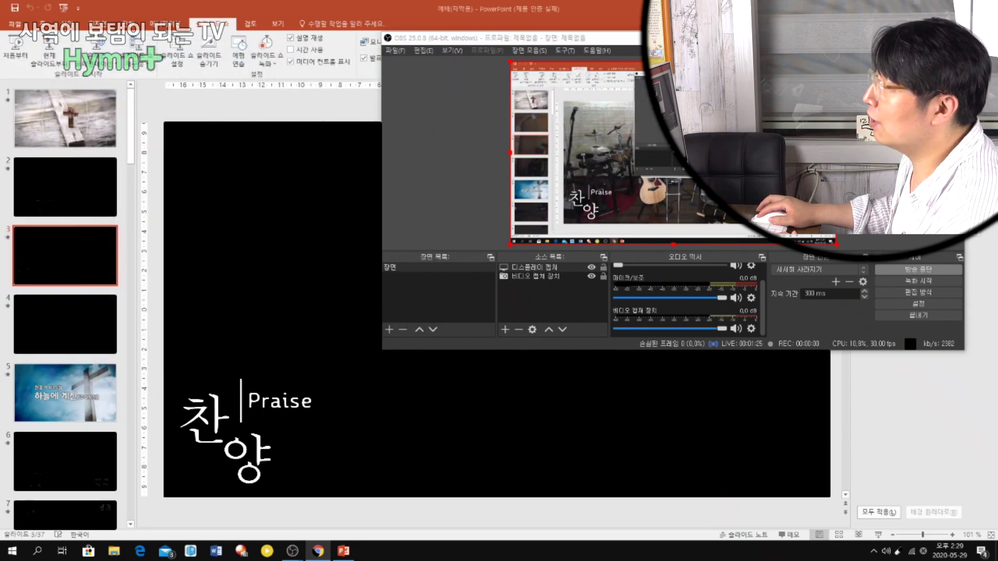
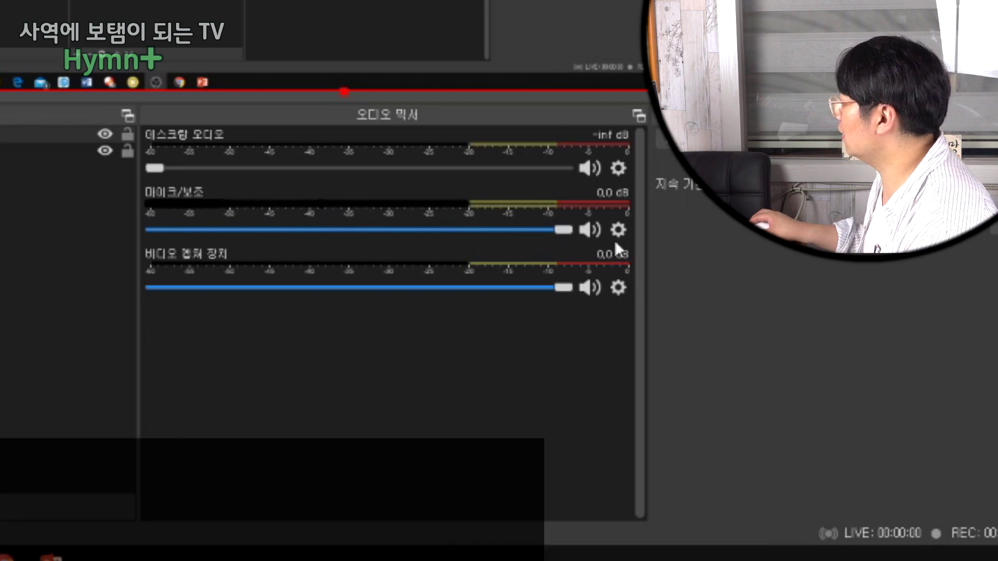
# Set the gain (증폭) filter of the Mic/Aux (마이크/보조) audio source to 30 dB and close its filters
pyautogui.click(623, 233)
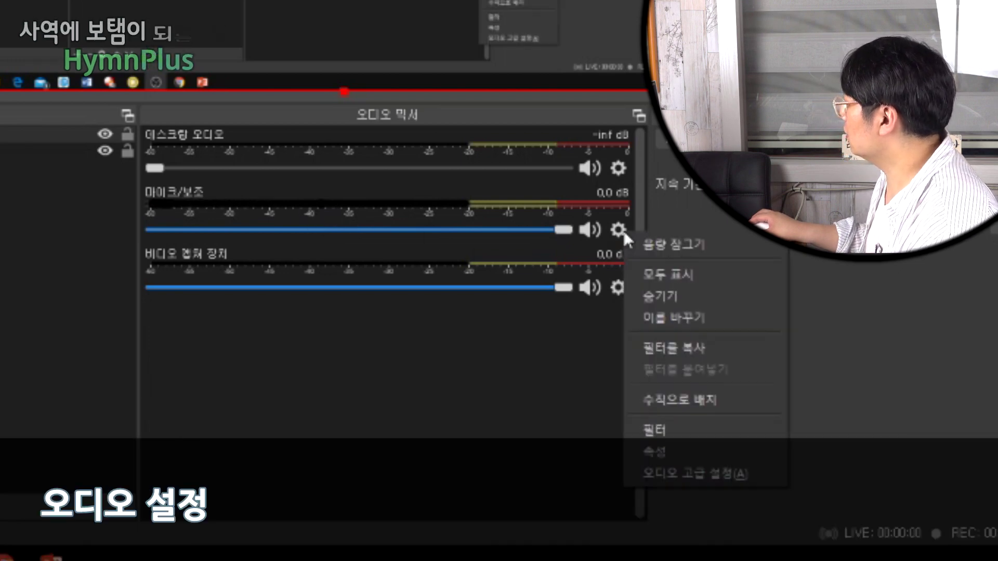
pyautogui.click(612, 231)
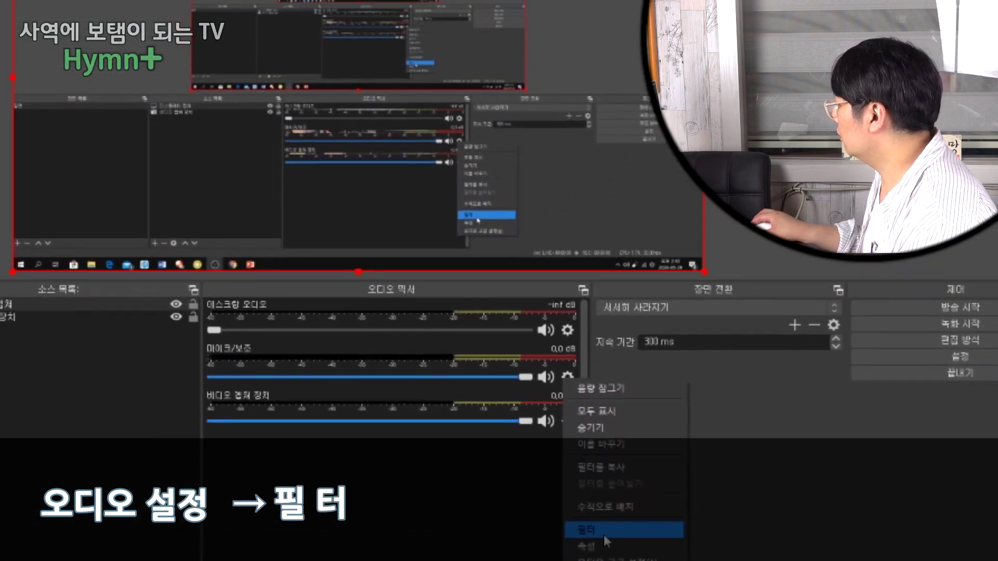
pyautogui.click(605, 540)
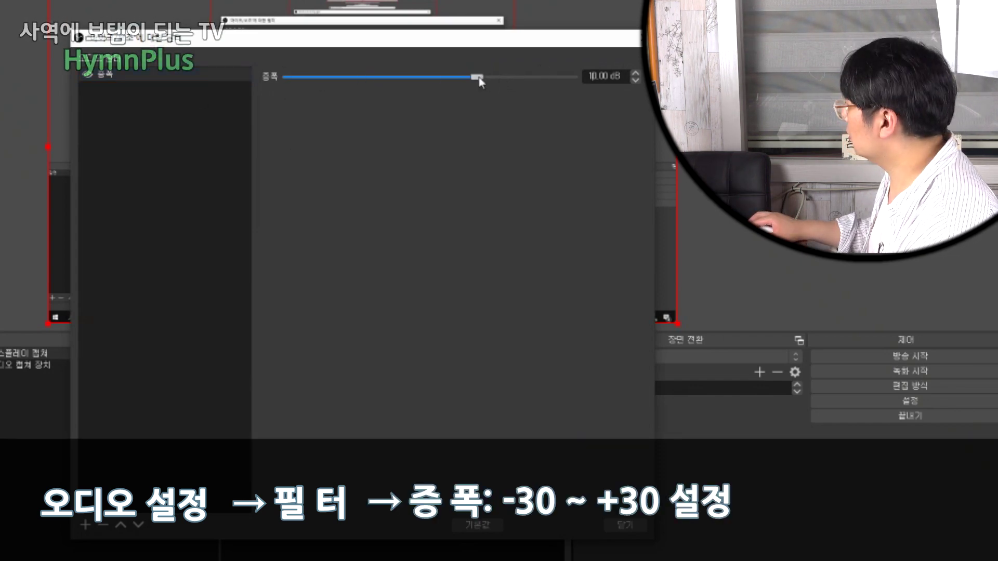
pyautogui.moveTo(522, 80); pyautogui.dragTo(591, 91)
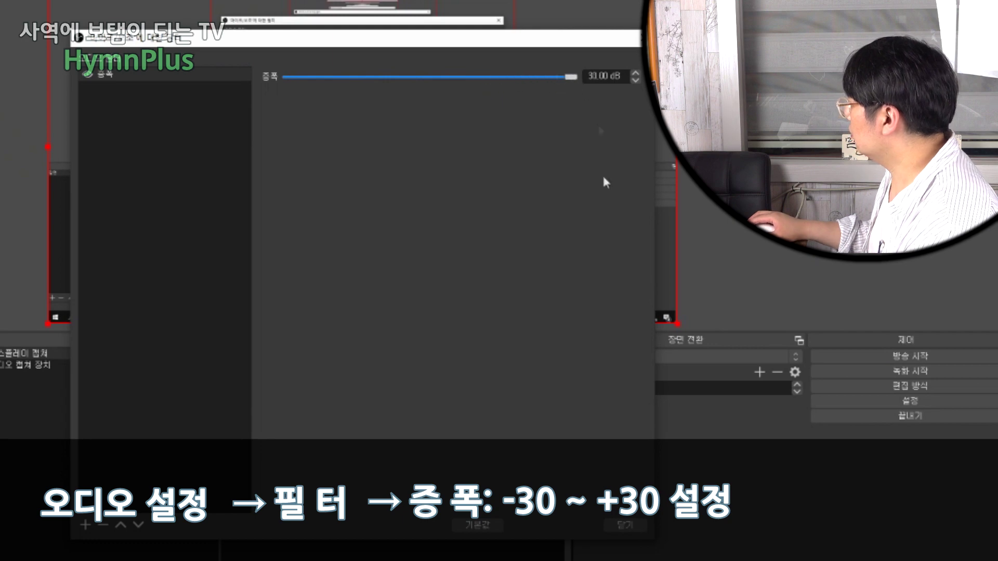
pyautogui.click(619, 529)
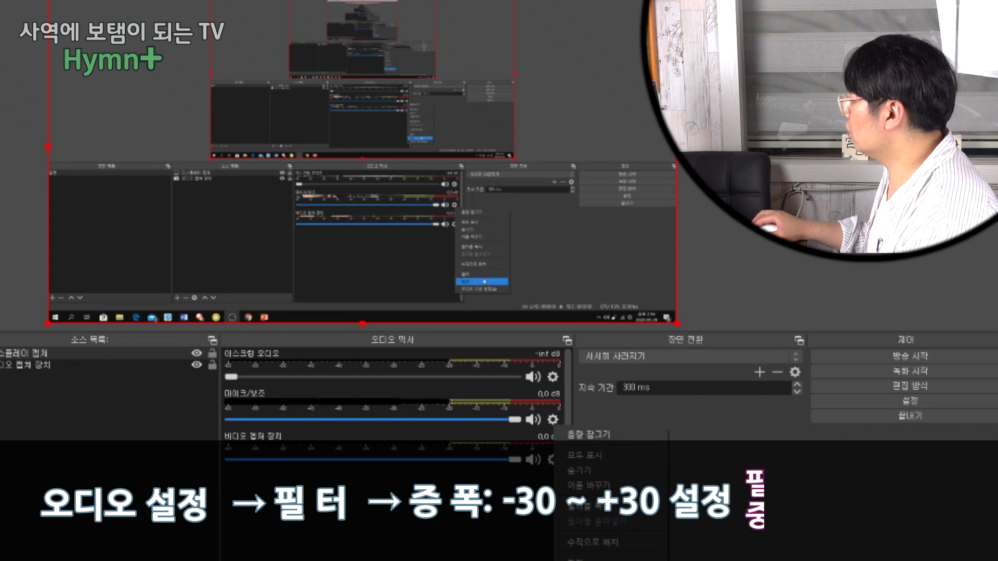
# Add a second gain filter (증폭 2) to the Mic/Aux audio source, set it to about 10 dB, and close the filters
pyautogui.click(587, 559)
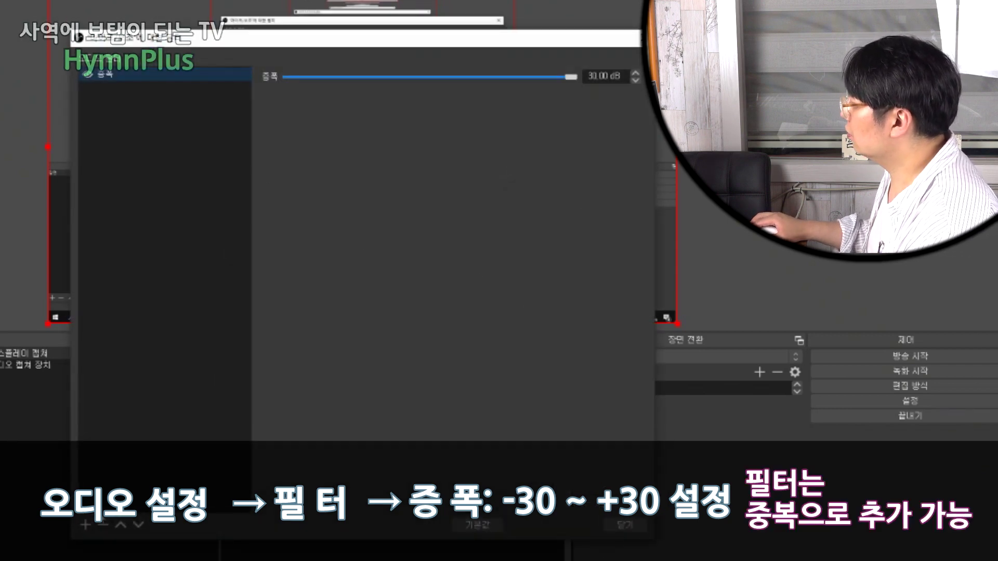
pyautogui.click(86, 525)
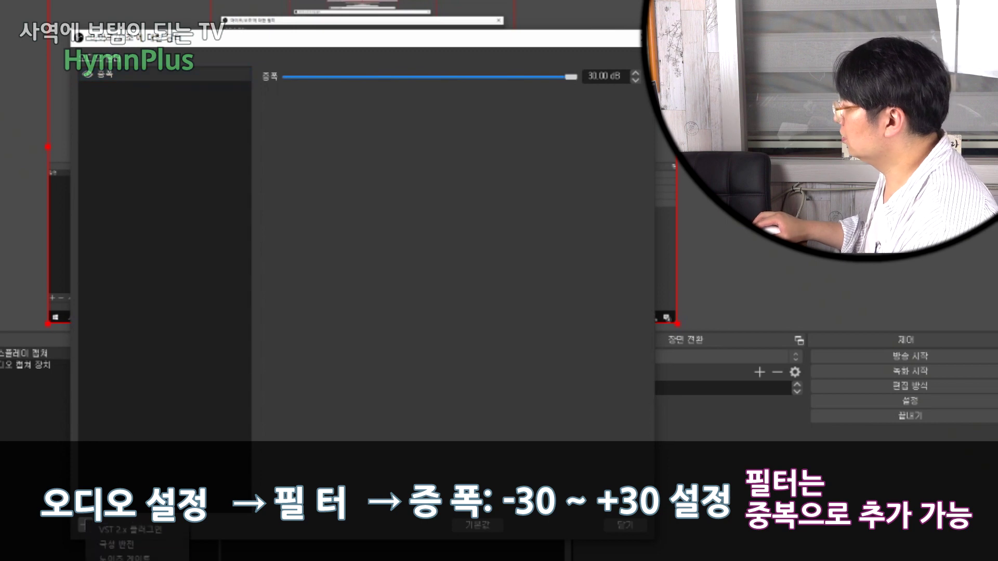
pyautogui.click(130, 559)
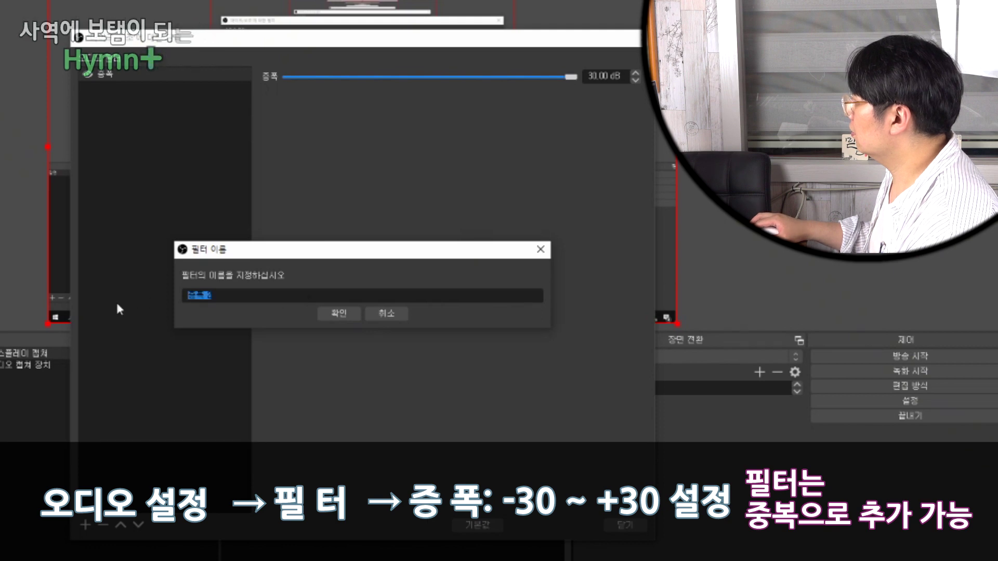
pyautogui.click(334, 315)
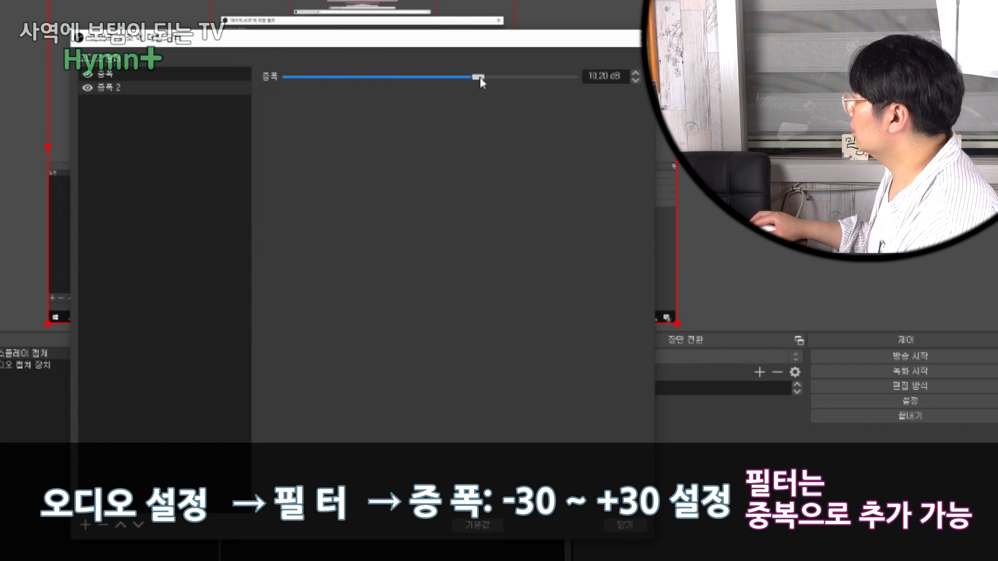
pyautogui.click(626, 529)
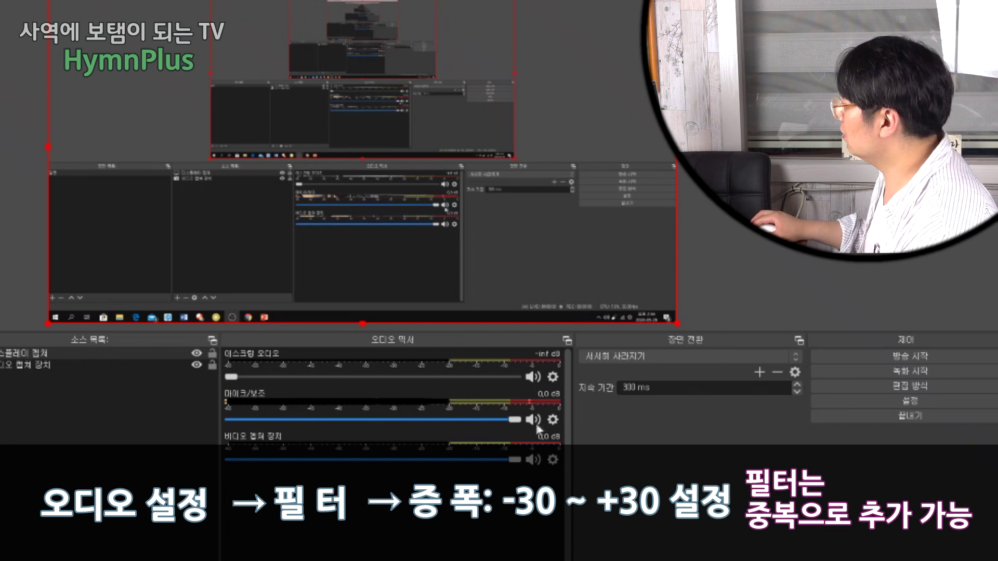
# Raise the second gain filter (증폭 2) of the Mic/Aux source to about 20 dB and close its filters
pyautogui.click(552, 421)
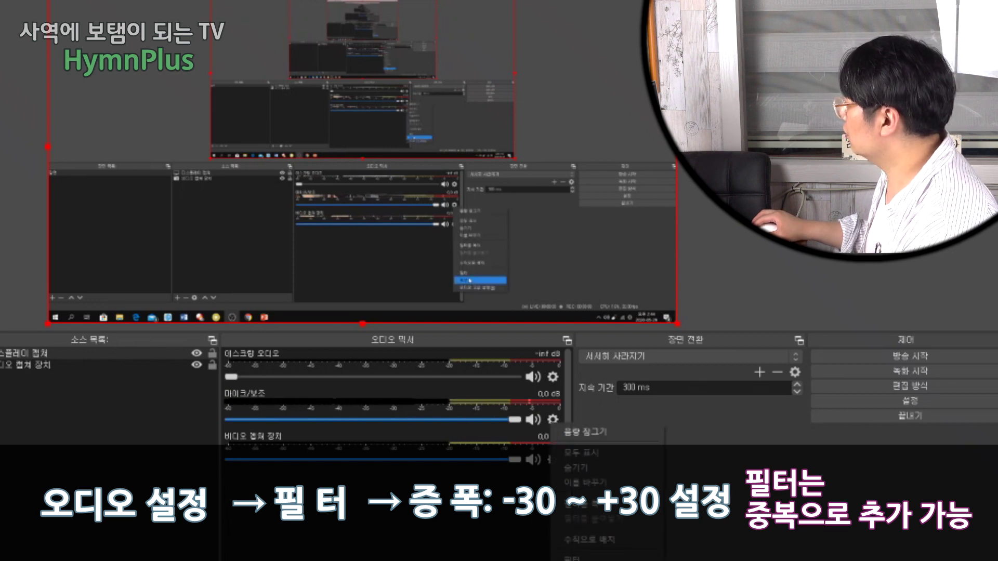
pyautogui.click(571, 556)
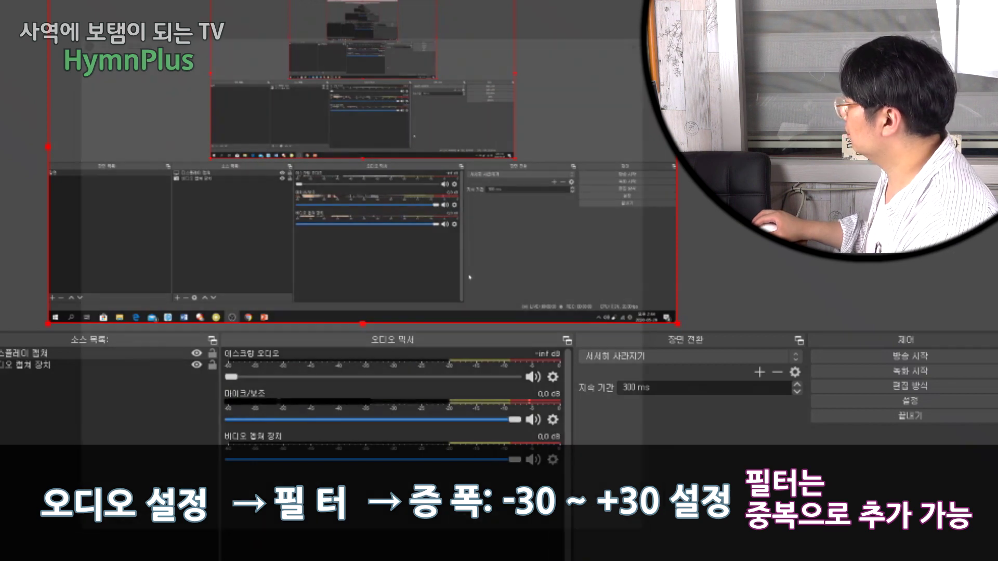
pyautogui.moveTo(479, 82); pyautogui.dragTo(528, 82)
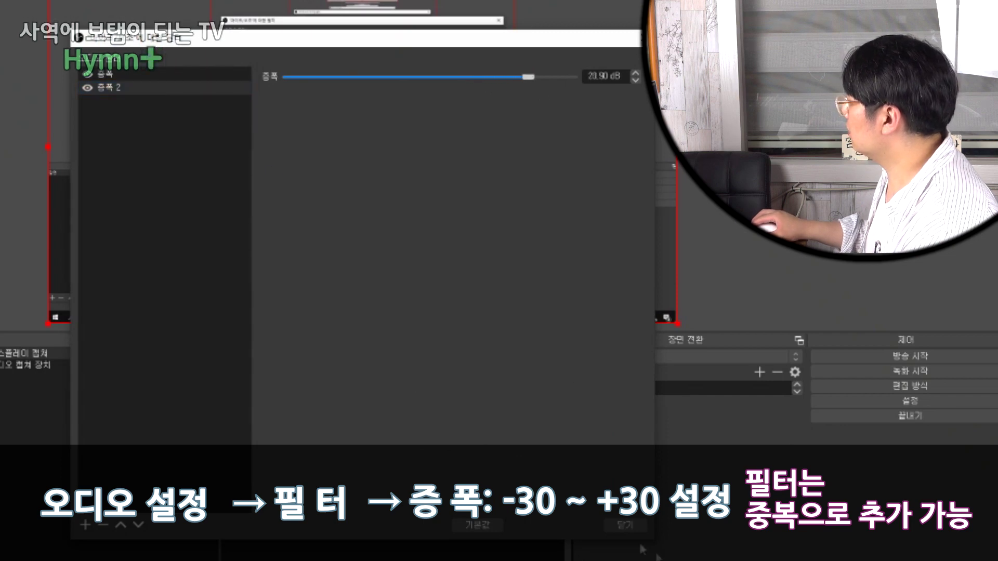
pyautogui.click(631, 526)
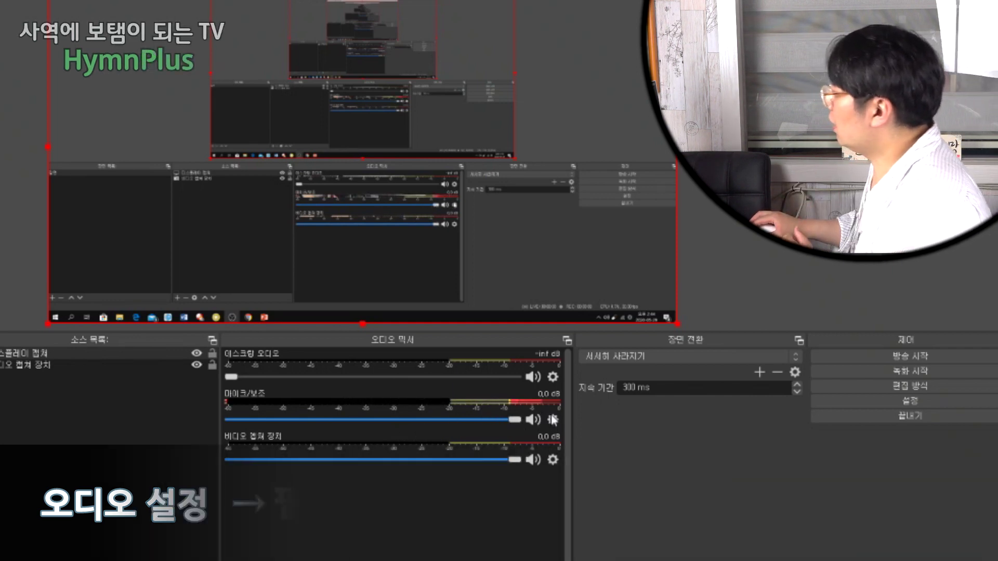
# Reopen the filters of the Mic/Aux source and begin adding a compressor (압축 방식) filter
pyautogui.click(552, 421)
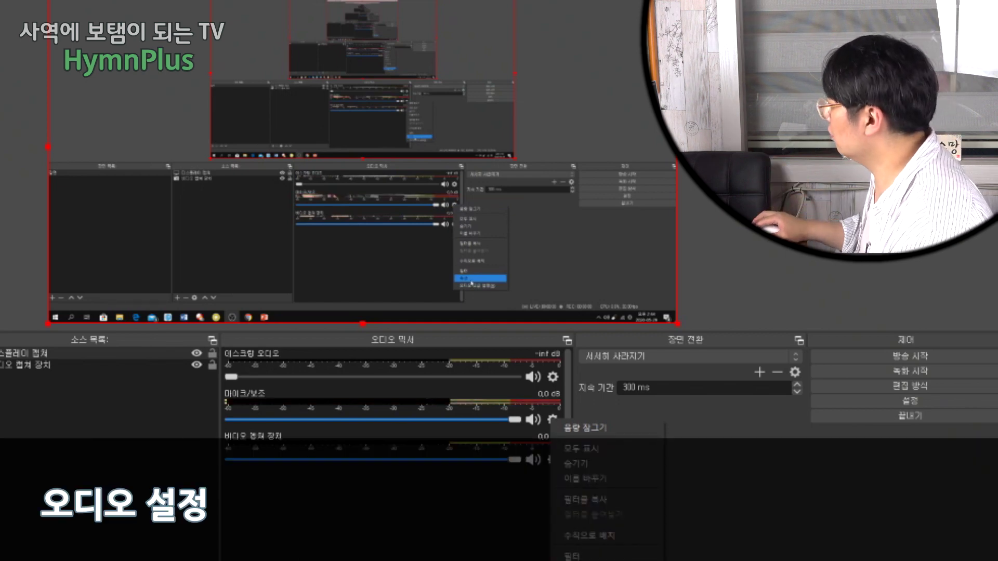
pyautogui.click(572, 556)
pyautogui.click(87, 523)
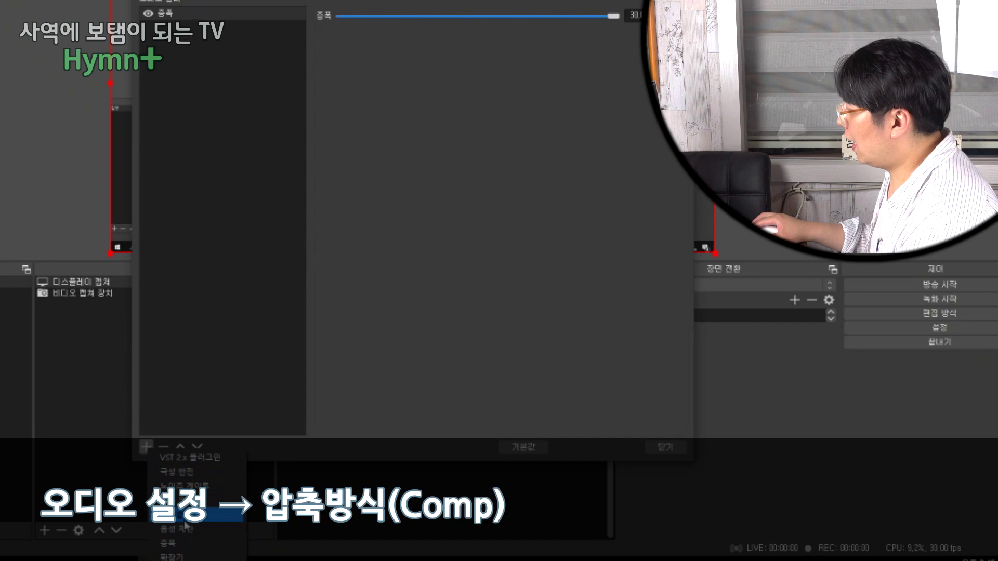